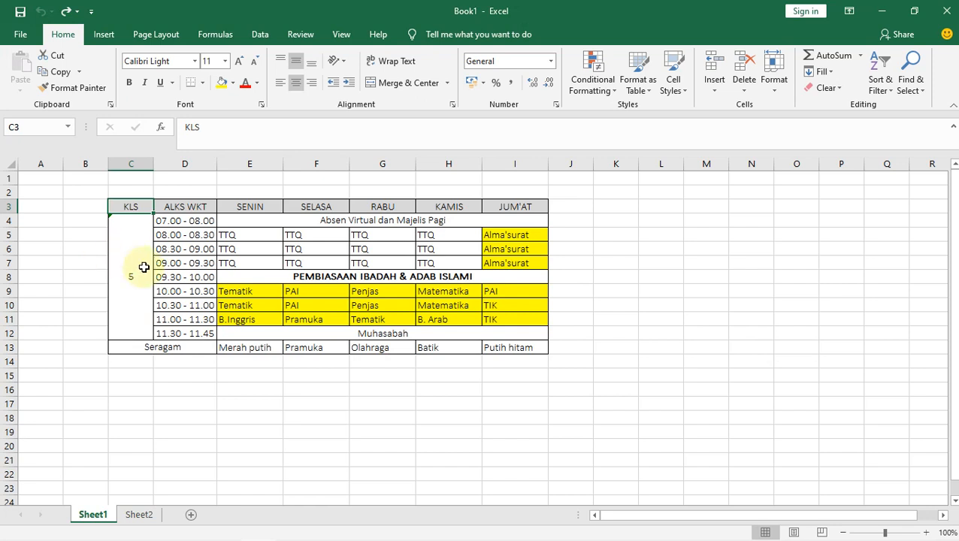
Examine the Delete Cells options for the KLS header cell C3 and dismiss them without deleting anything.
left_click(42, 232)
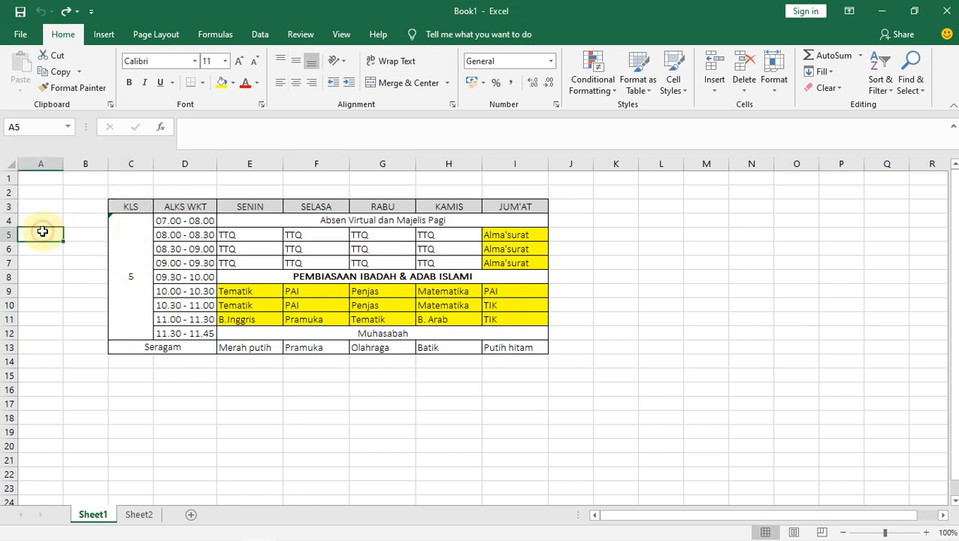
left_click(129, 208)
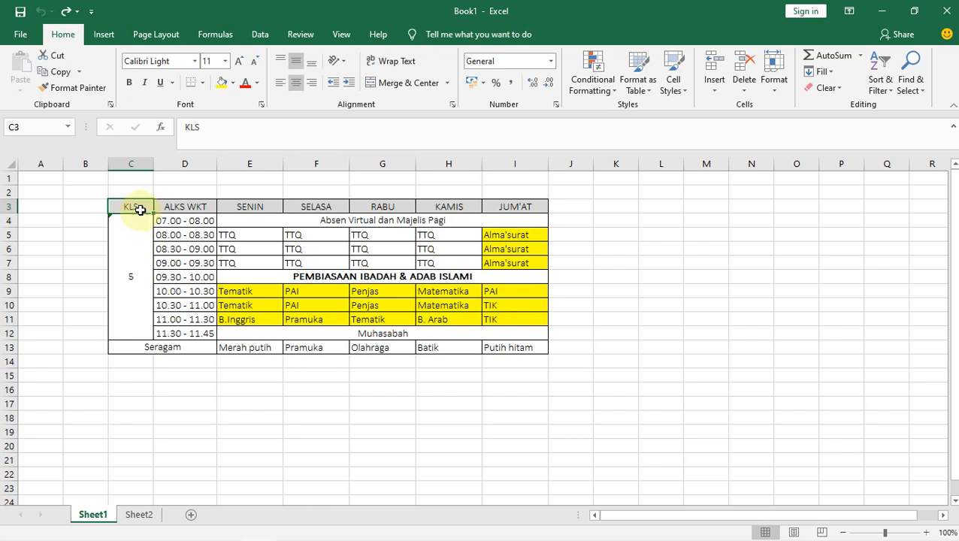
left_click(755, 88)
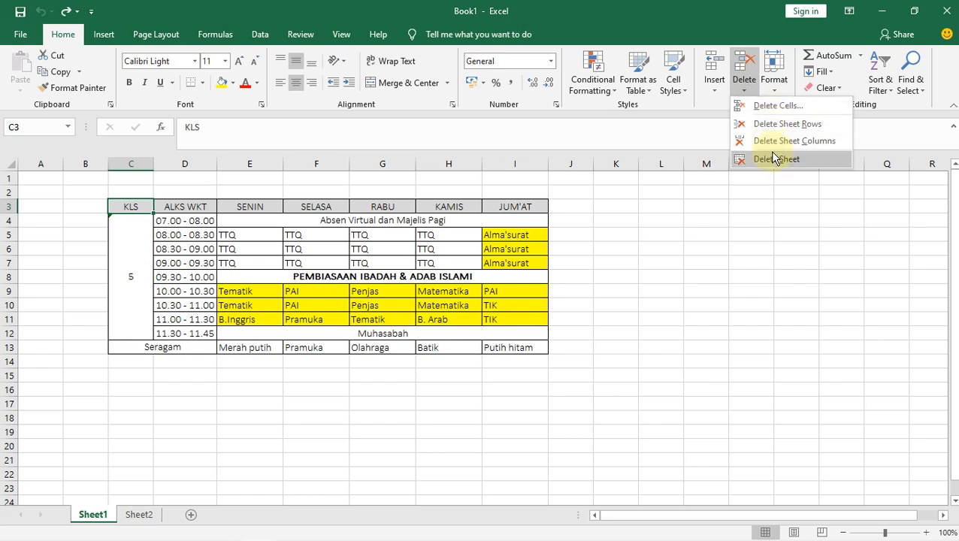
left_click(784, 108)
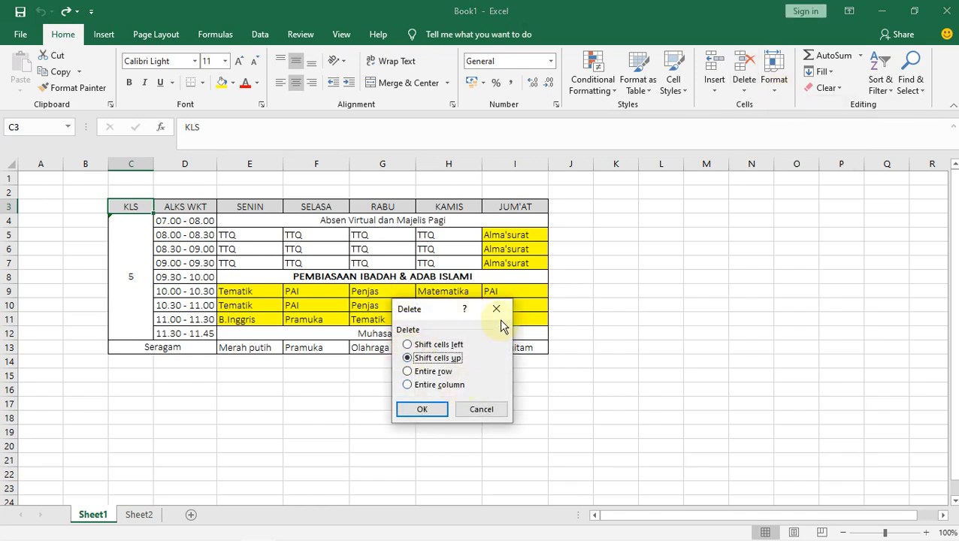
left_click(484, 406)
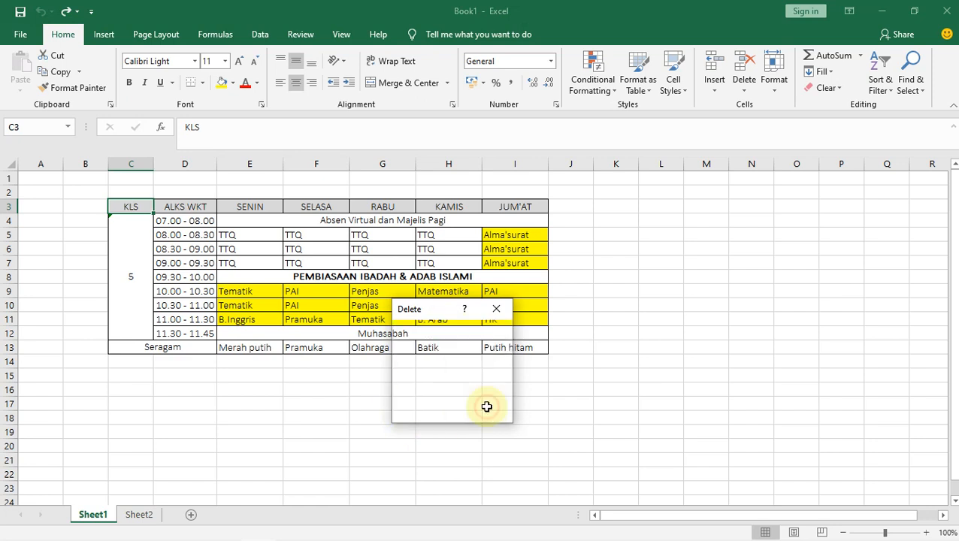
Delete the timetable's header row 3 as a sheet row and undo the deletion, doing this twice.
left_click(745, 86)
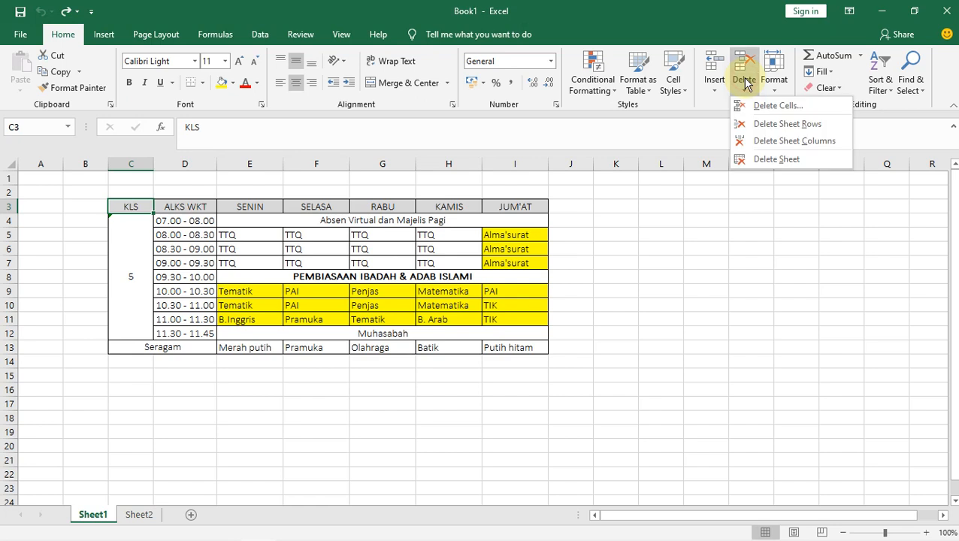
left_click(757, 124)
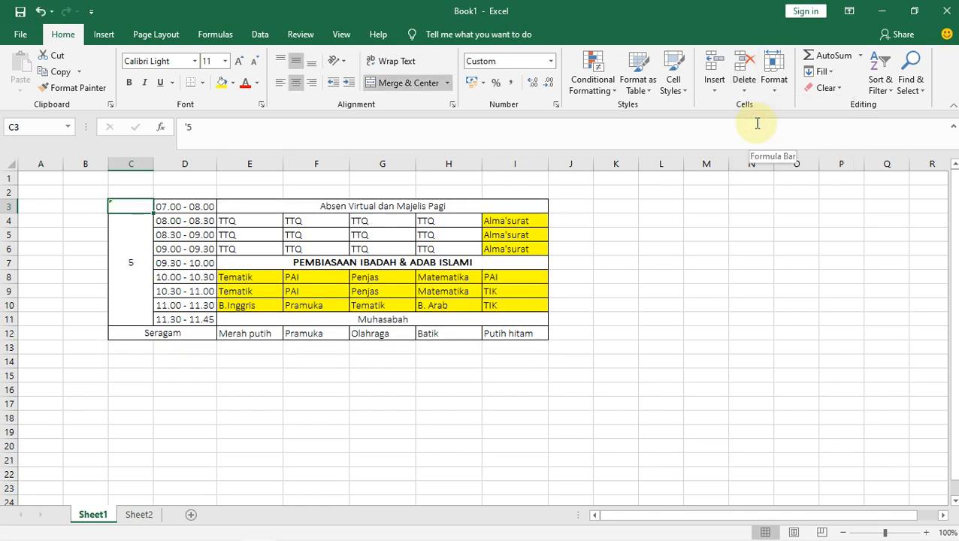
key("ctrl+z")
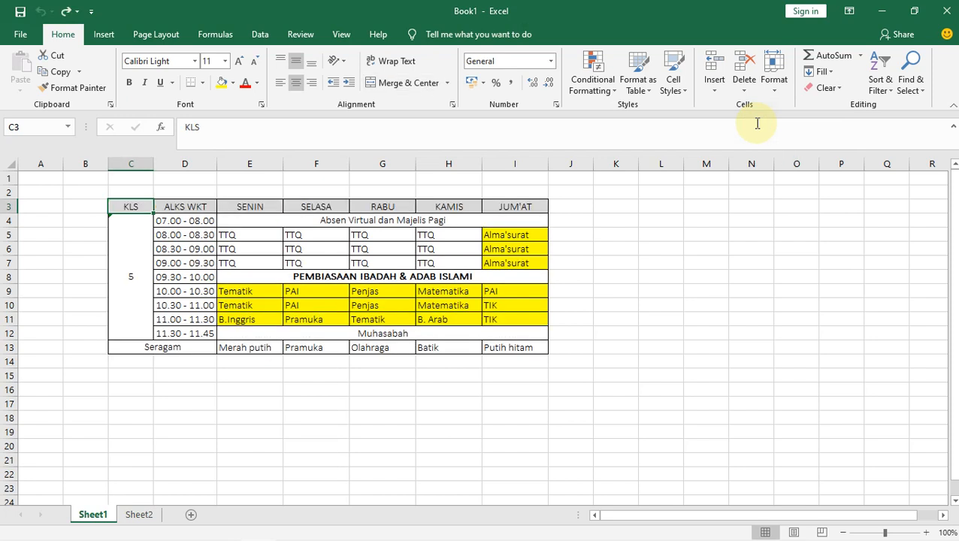
left_click(755, 81)
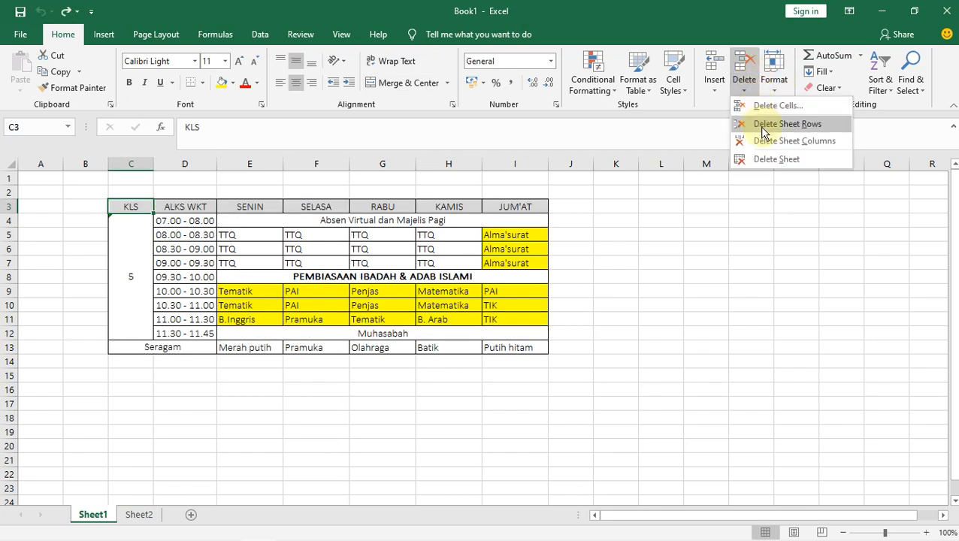
left_click(762, 126)
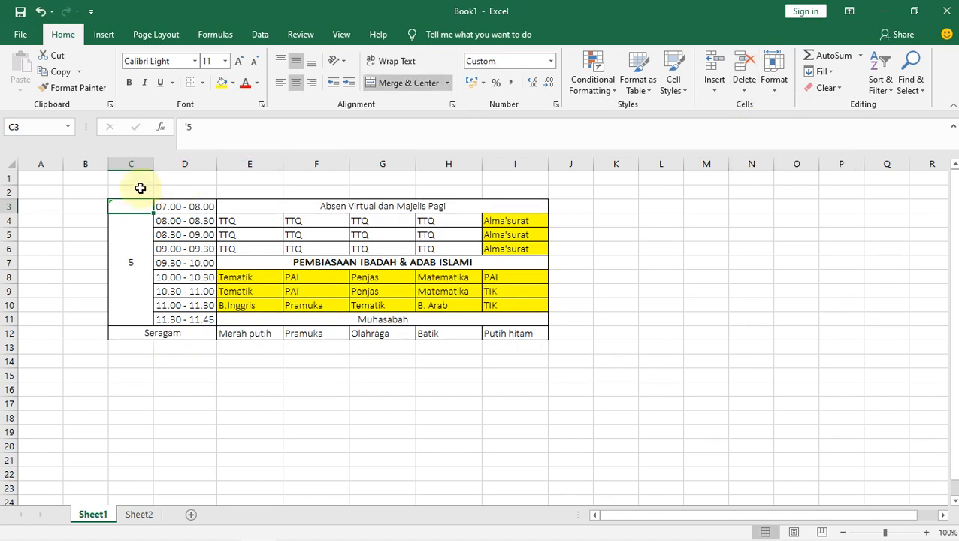
key("ctrl+z")
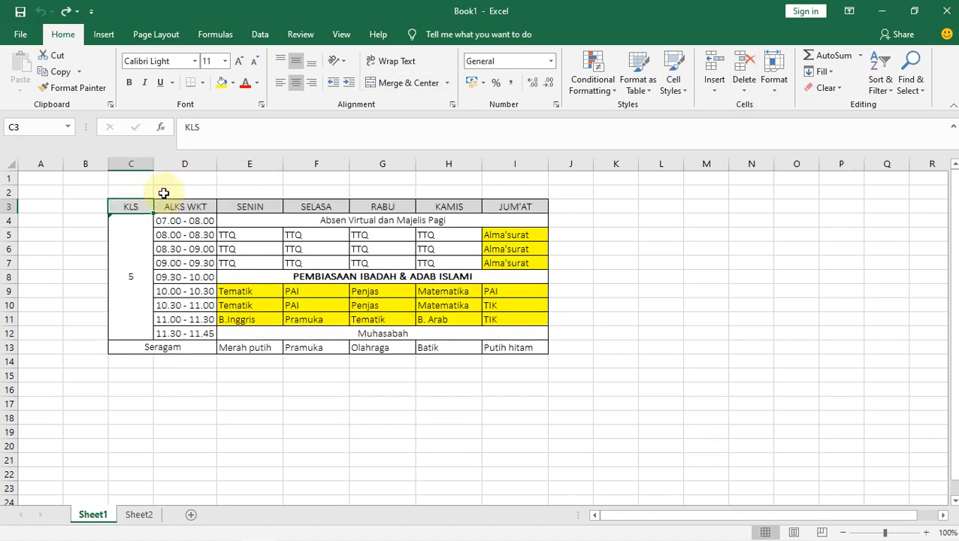
Delete the KLS column C as a sheet column and undo the deletion, doing this twice.
left_click(748, 95)
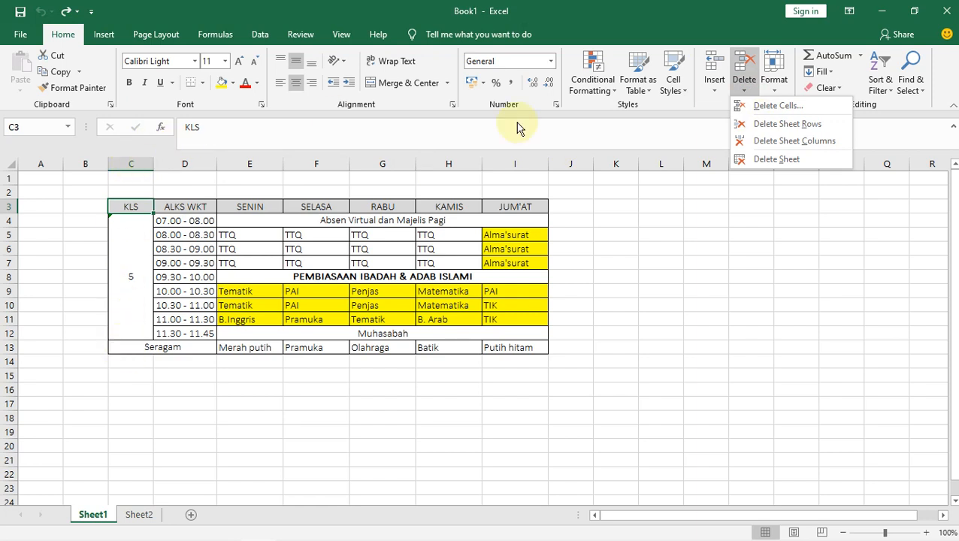
left_click(755, 142)
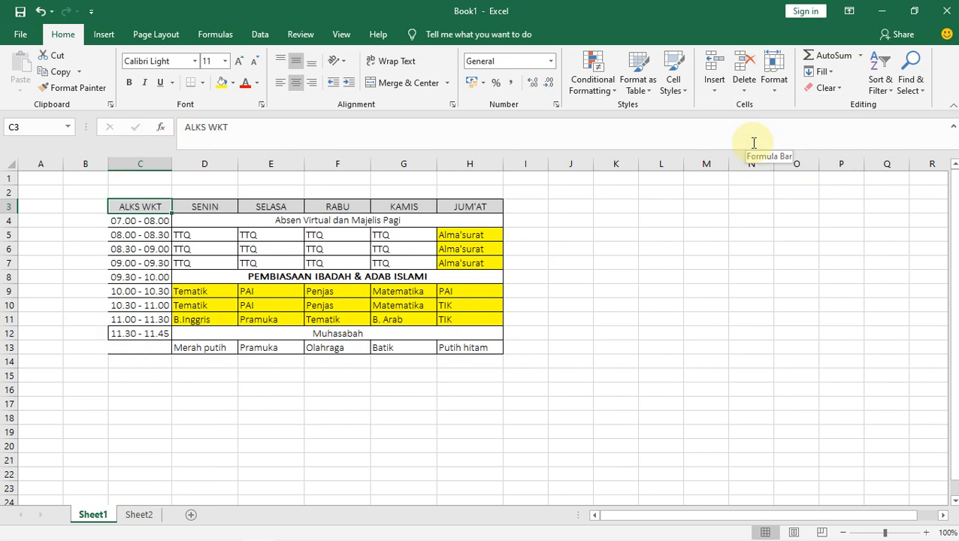
key("ctrl+z")
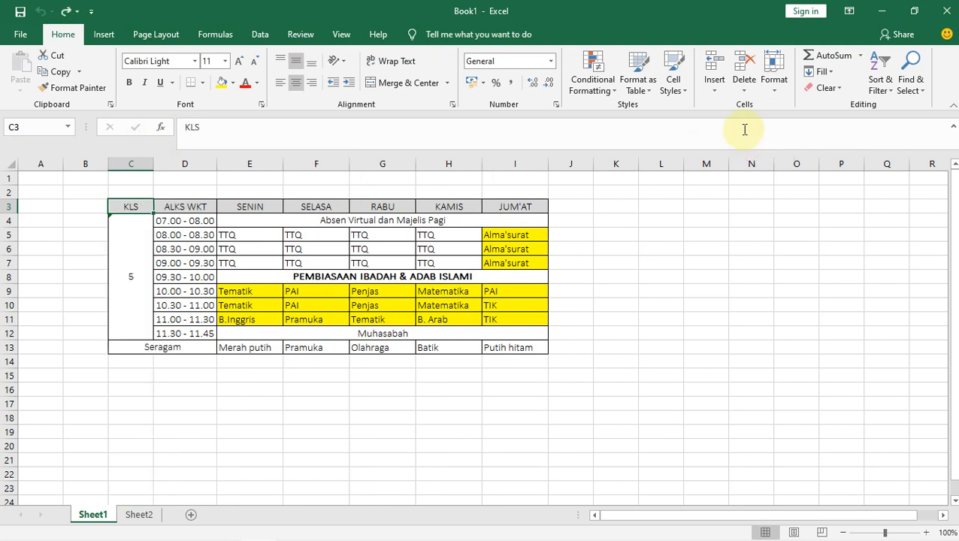
left_click(744, 85)
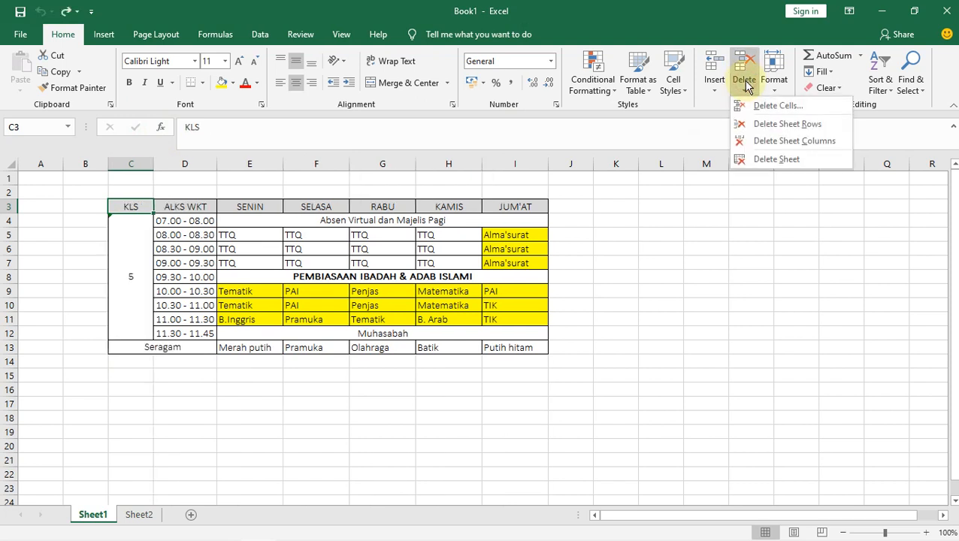
left_click(768, 143)
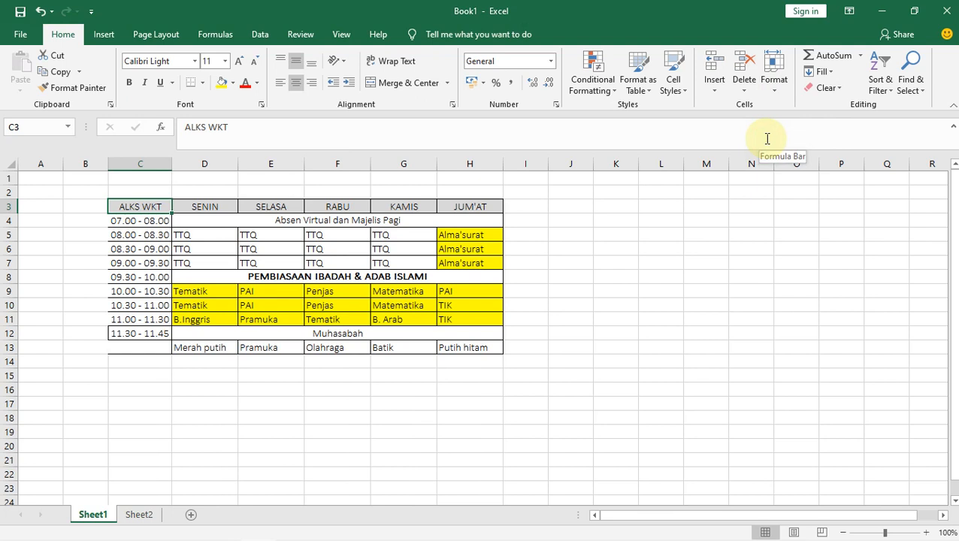
key("ctrl+z")
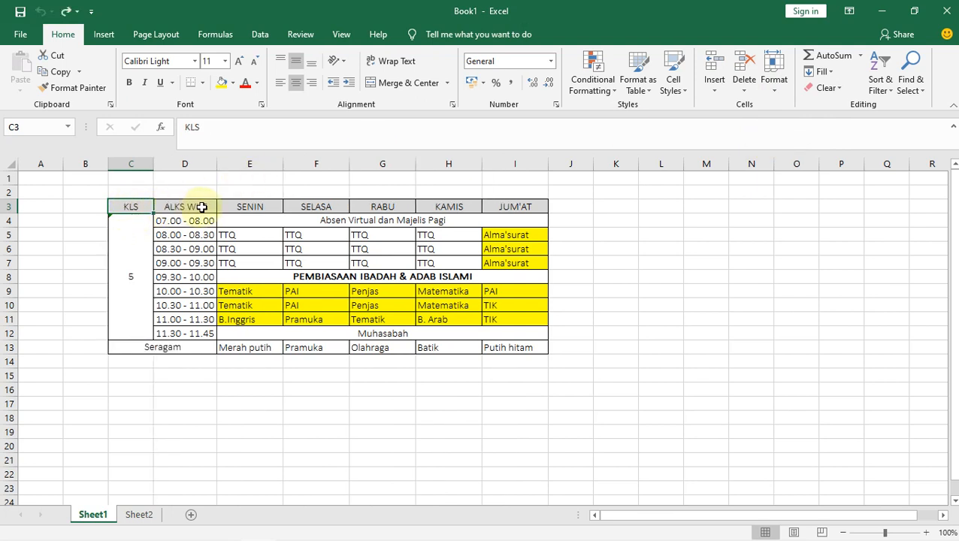
Delete the SENIN column E as a sheet column and undo the deletion.
left_click(241, 201)
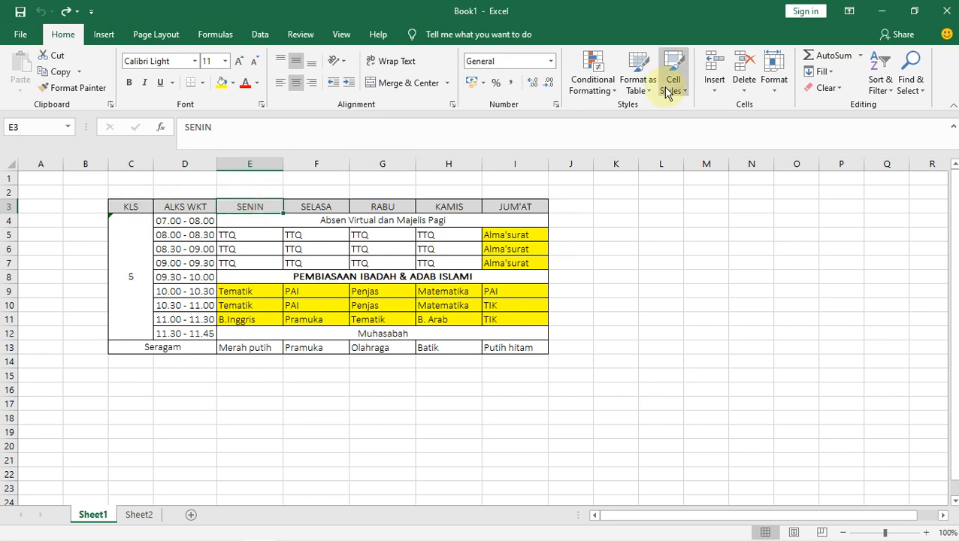
left_click(744, 88)
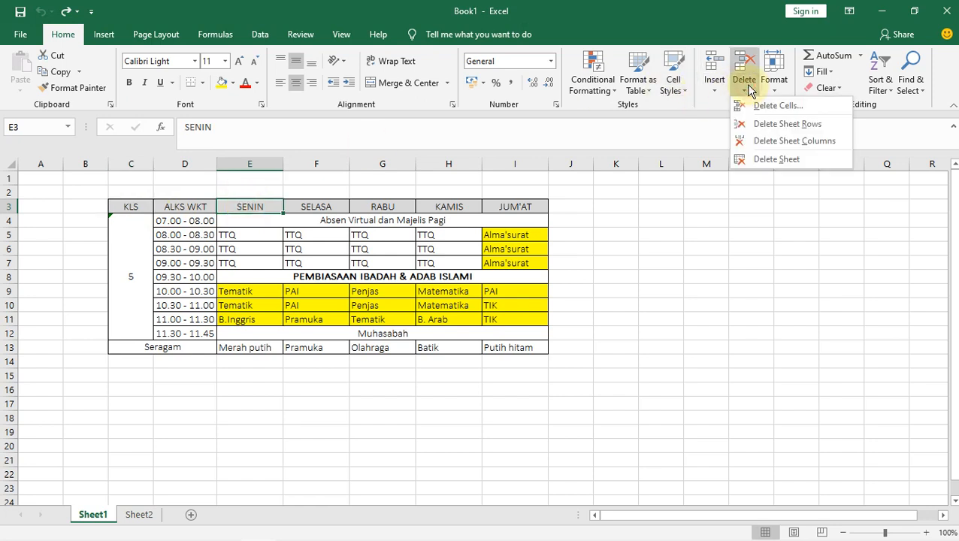
left_click(769, 143)
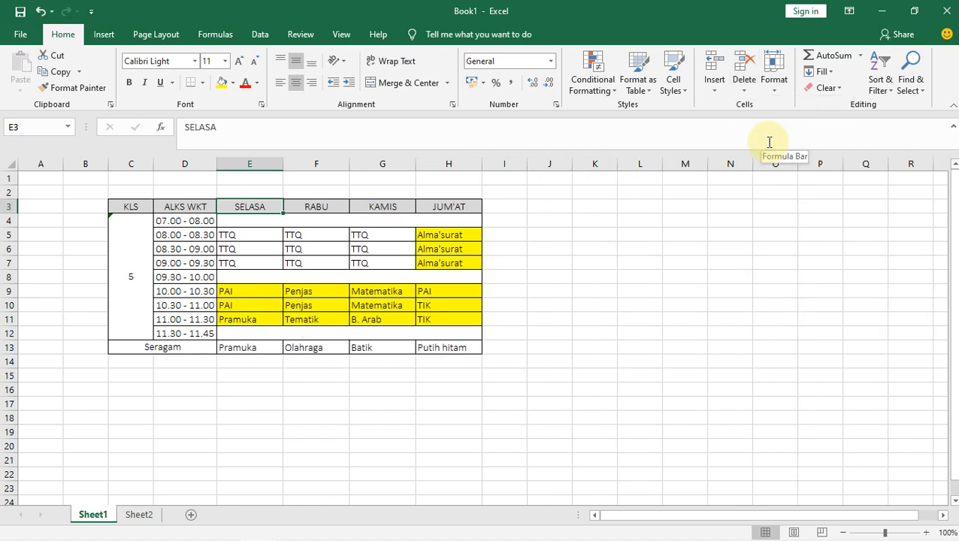
key("ctrl+z")
Permanently delete Sheet1 from the workbook.
left_click(645, 350)
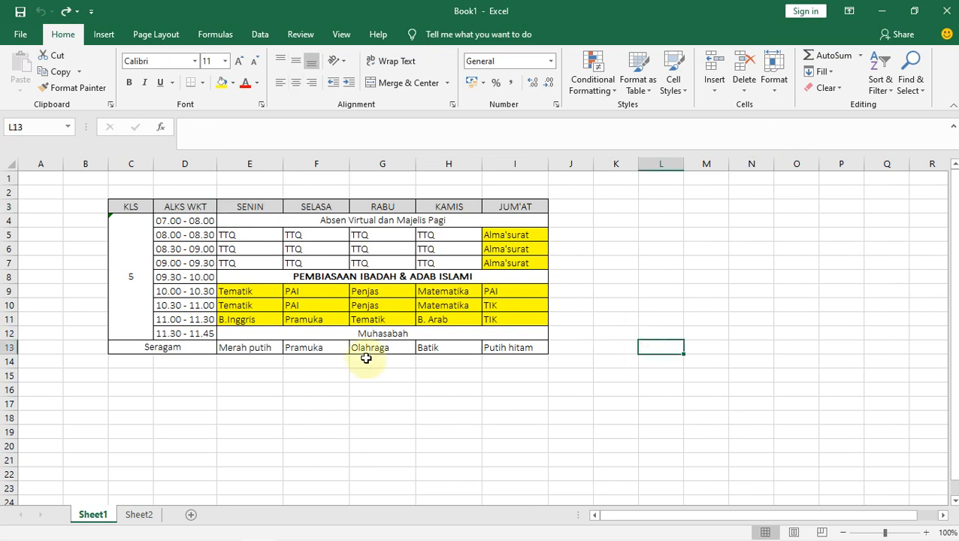
left_click(749, 91)
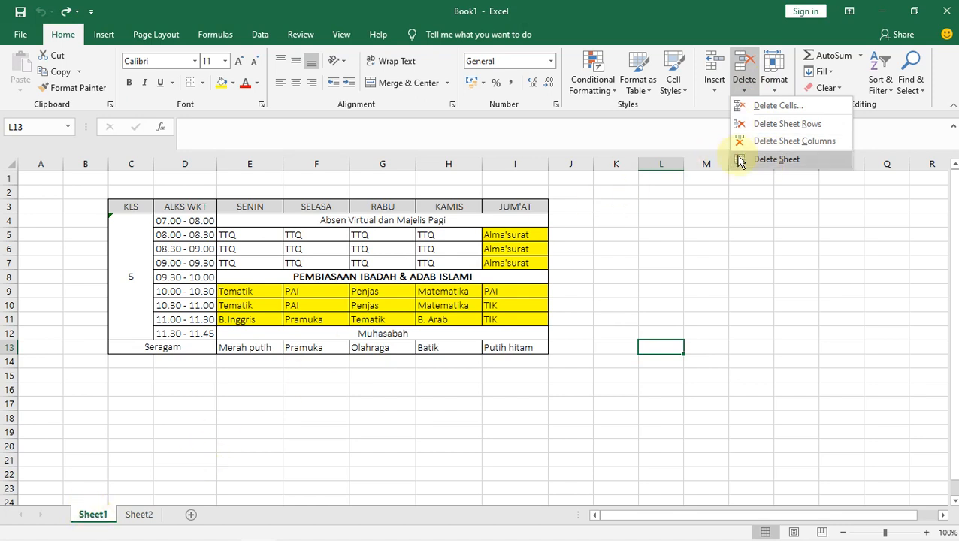
left_click(777, 159)
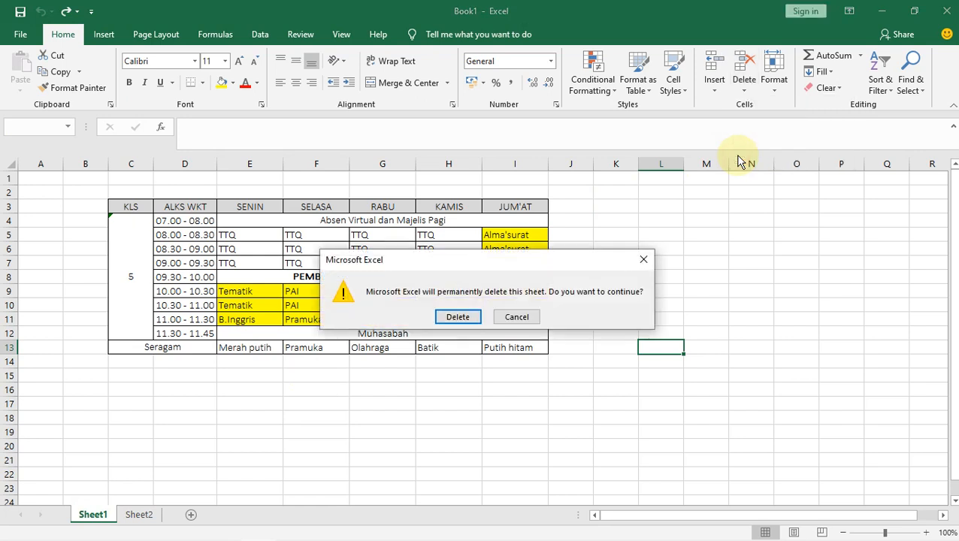
left_click(448, 319)
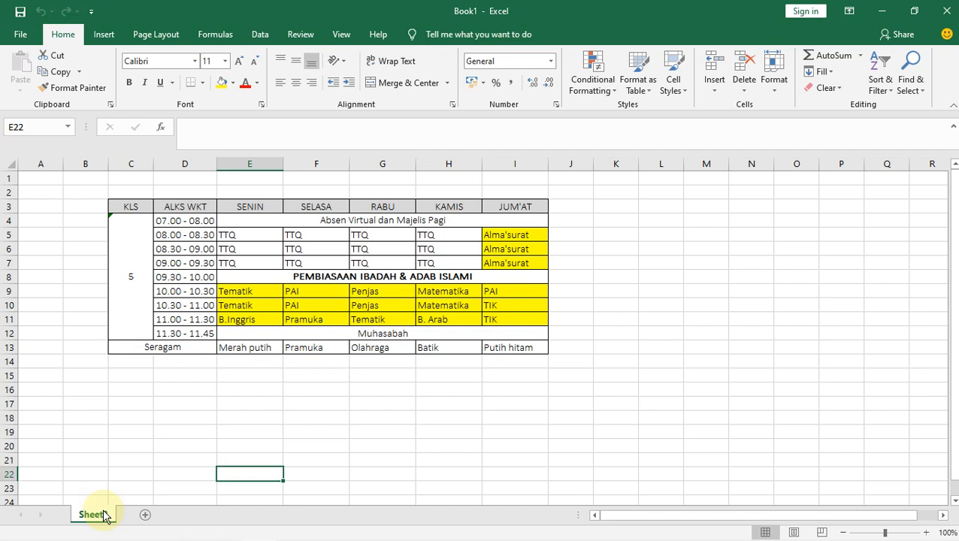
Delete only the KLS header cell C3 on Sheet2 with the Shift cells left option, and undo the deletion.
left_click(139, 202)
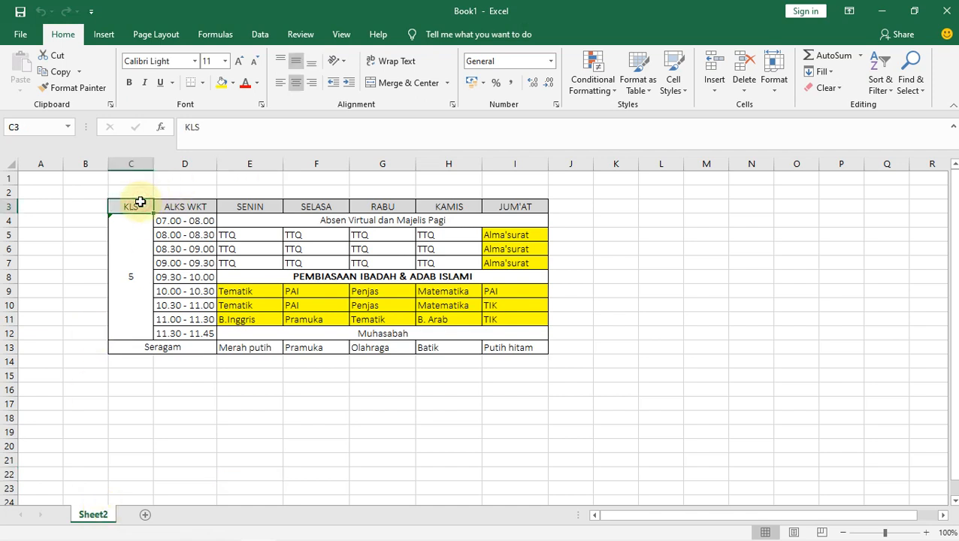
left_click(739, 85)
left_click(749, 107)
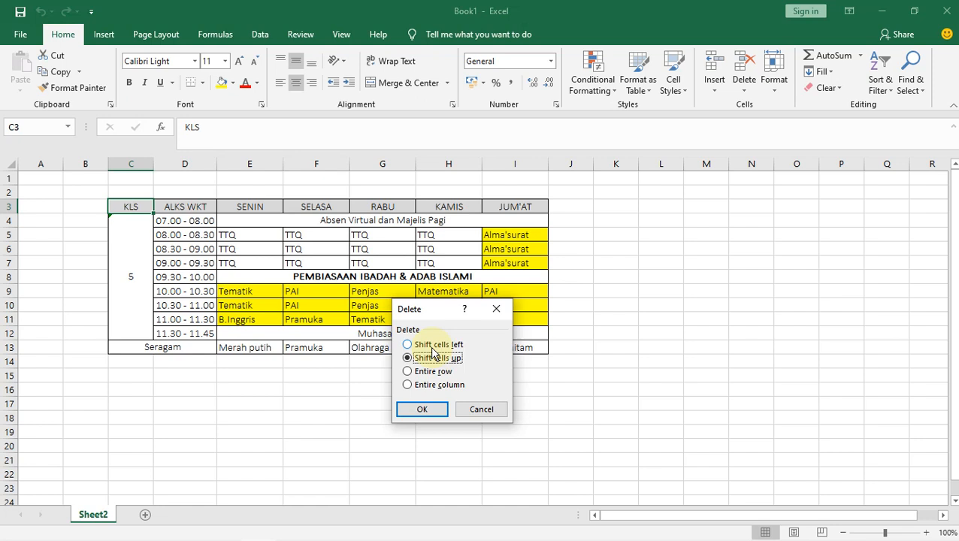
left_click_drag(432, 349, 394, 347)
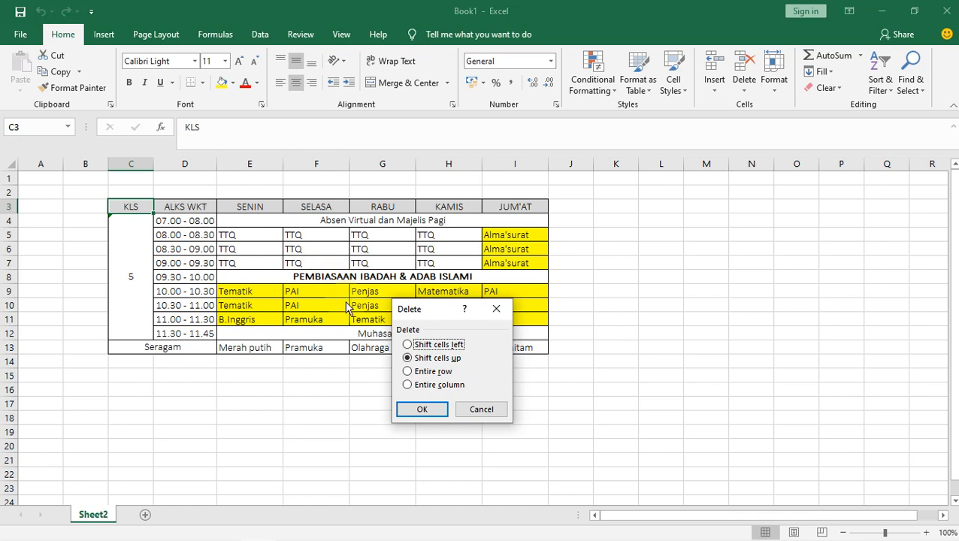
left_click(411, 345)
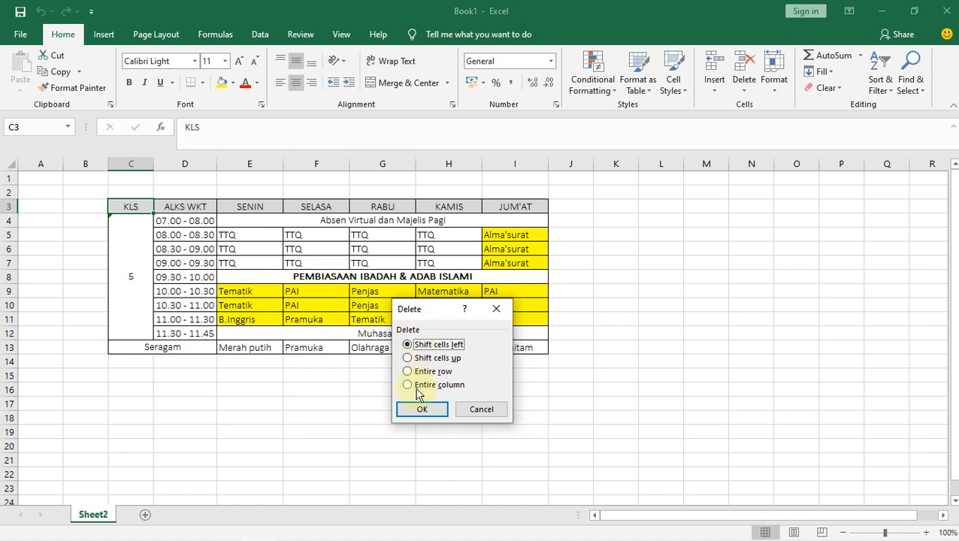
left_click(422, 409)
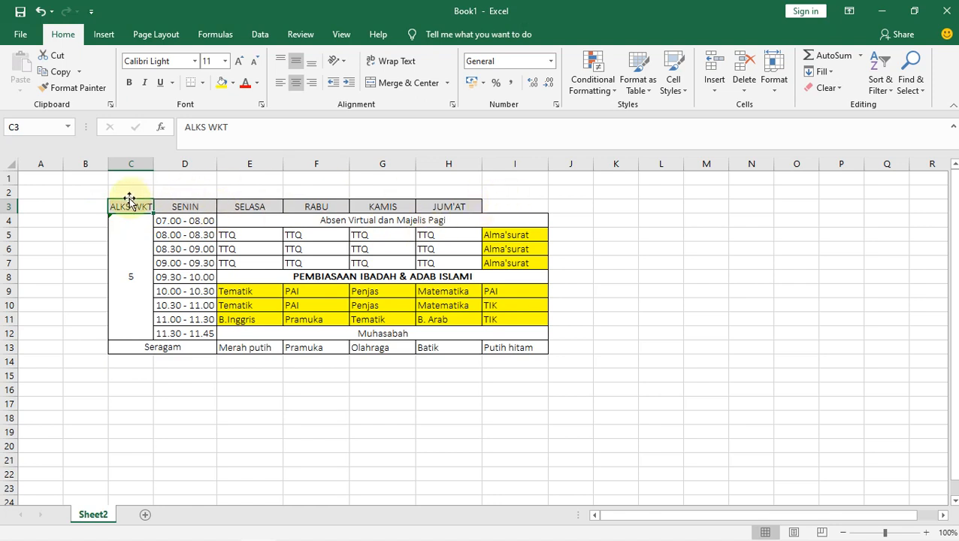
key("ctrl+z")
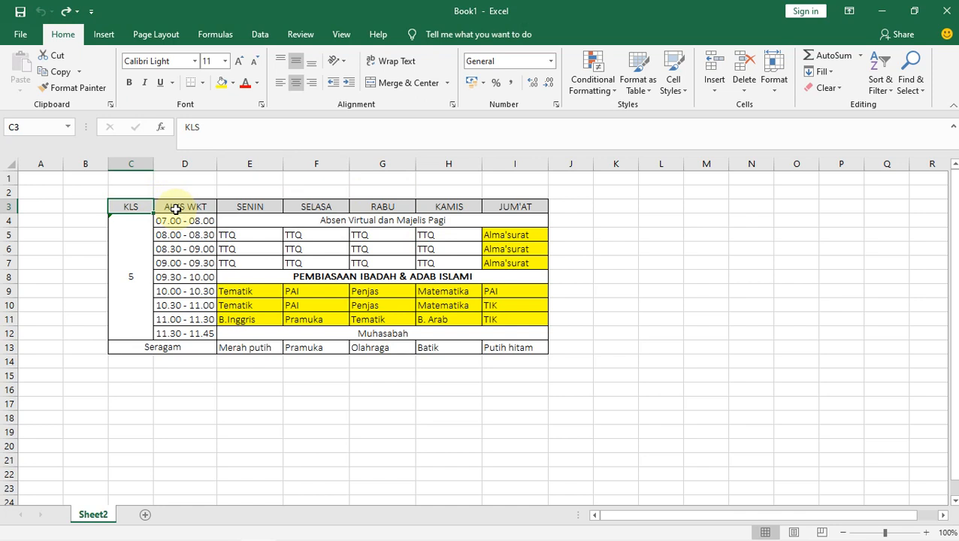
Redo the shift-left deletion at C3, repeat it once more, and undo both deletions.
key("ctrl+y")
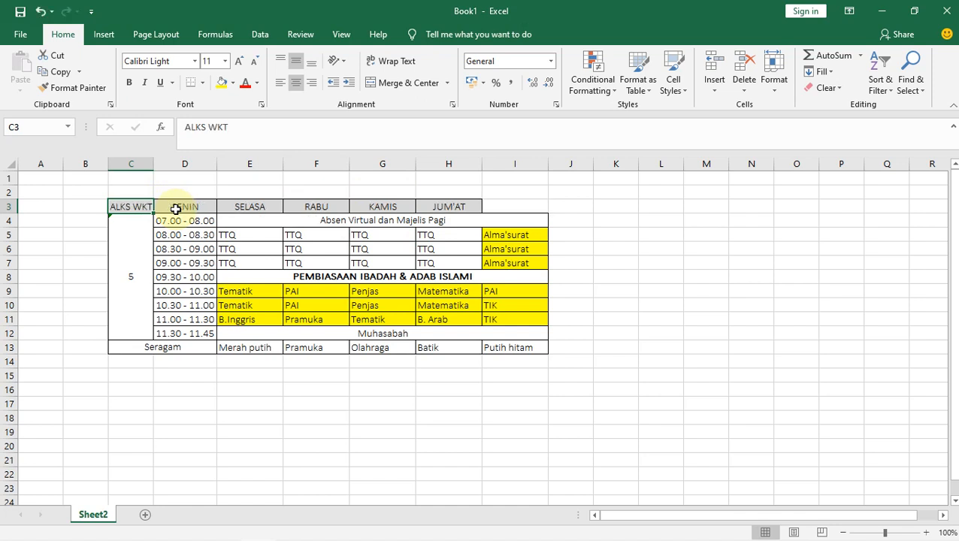
key("ctrl+y")
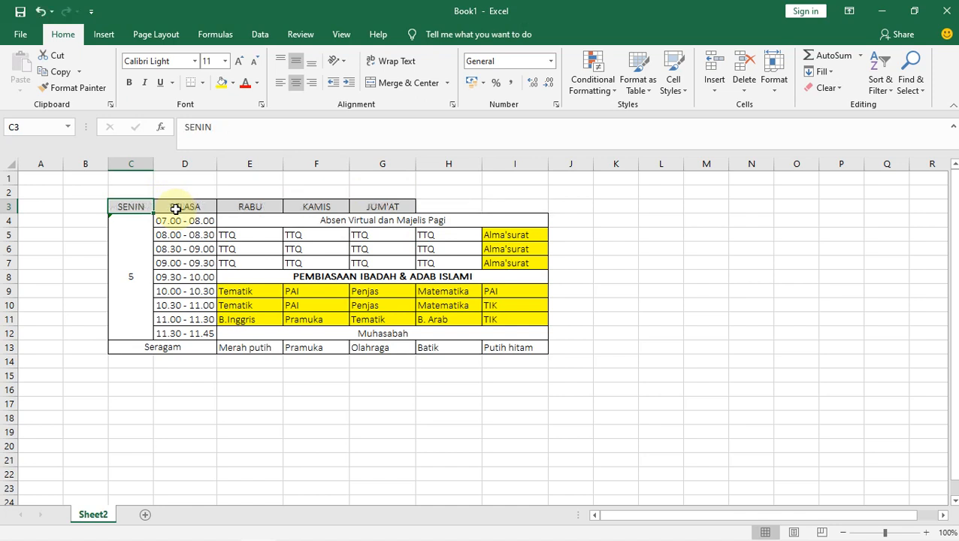
key("ctrl+z")
key("ctrl+z")
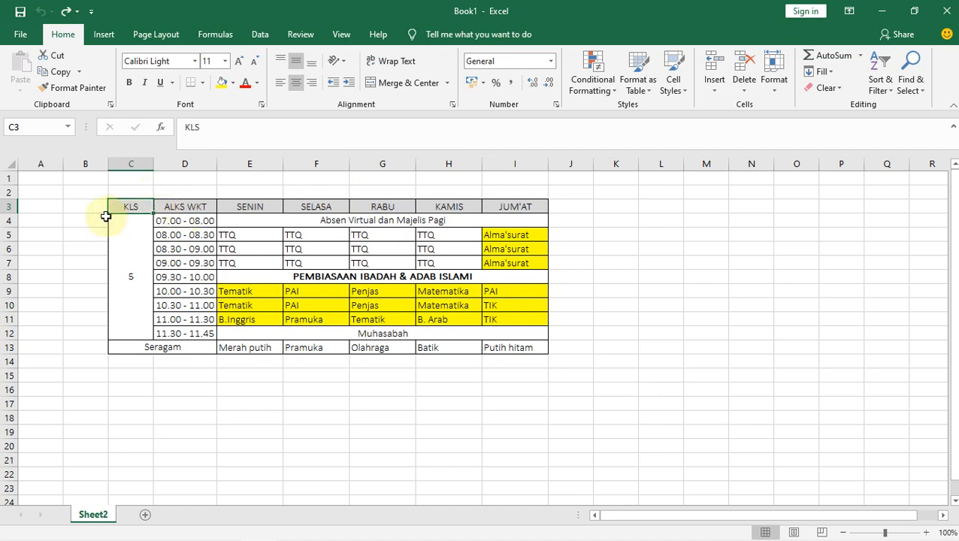
Try to delete the KLS header cell C3 with the Shift cells up option, and decline unmerging the merged cells.
left_click(741, 85)
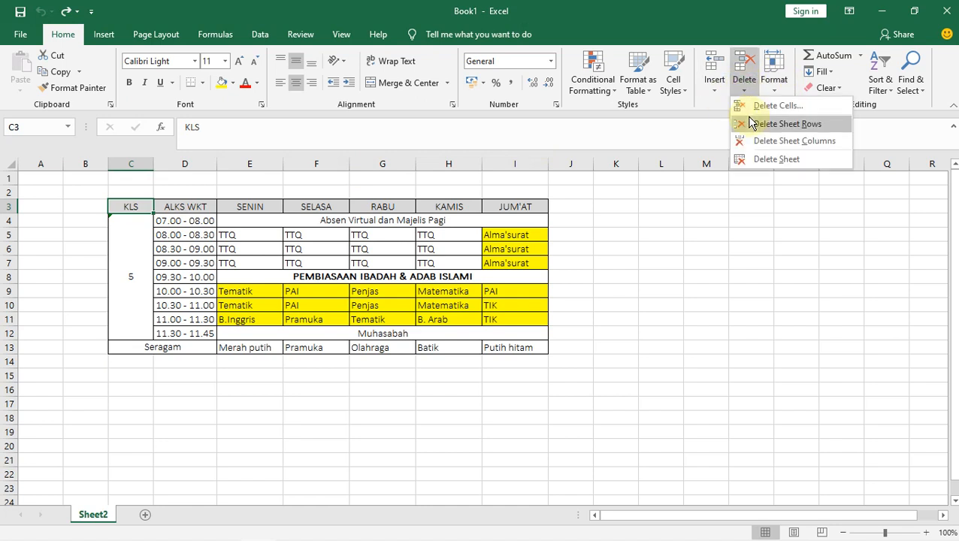
left_click(749, 98)
left_click(430, 357)
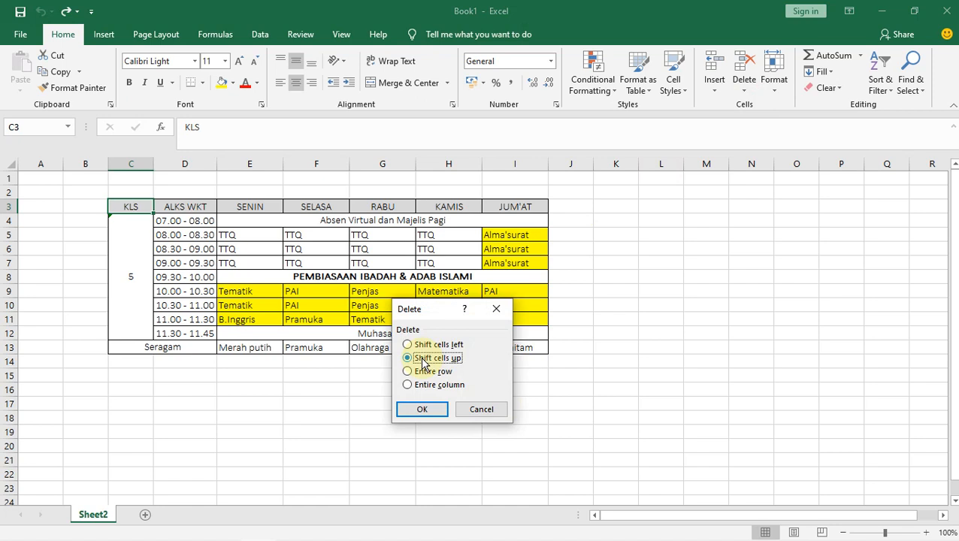
left_click(422, 408)
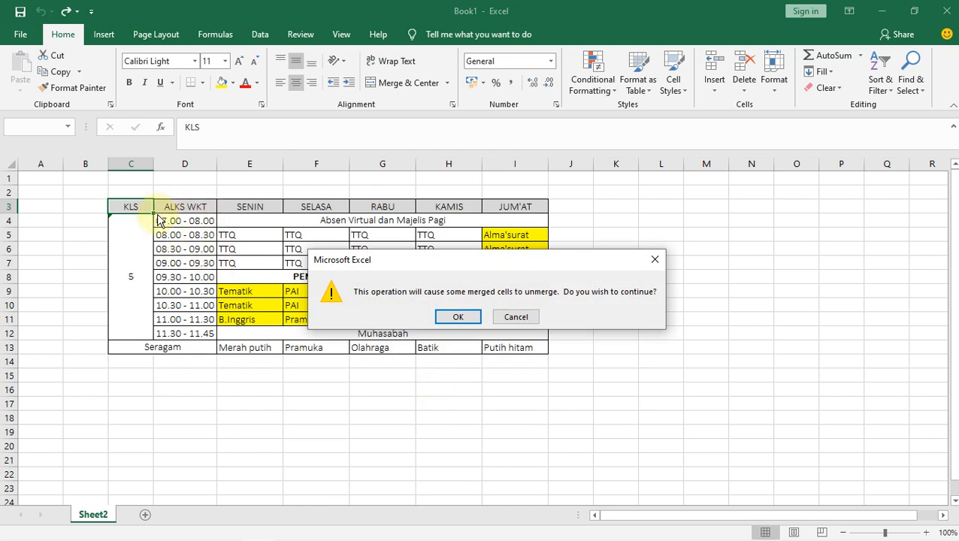
left_click(514, 313)
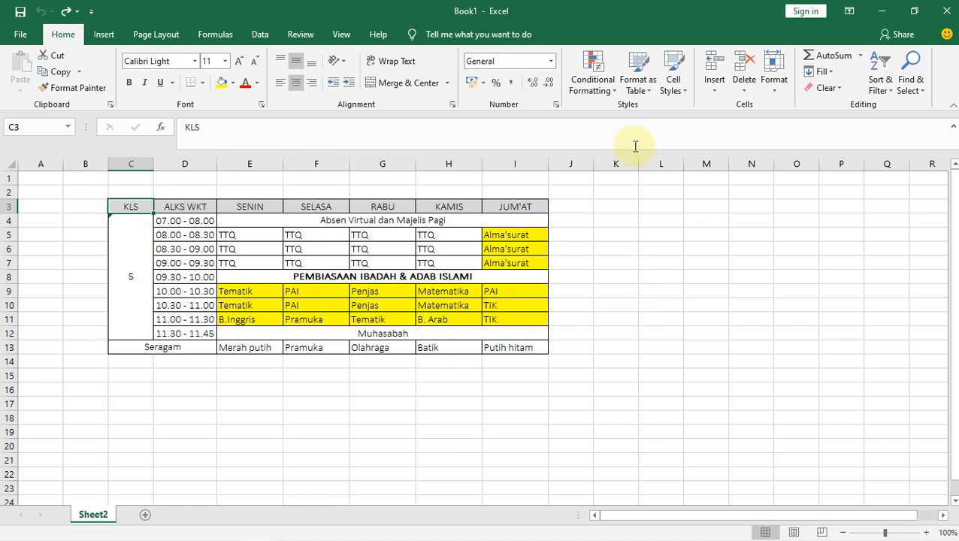
Delete the entire row of the KLS header cell C3 through the cell deletion options, and undo the deletion.
left_click(737, 90)
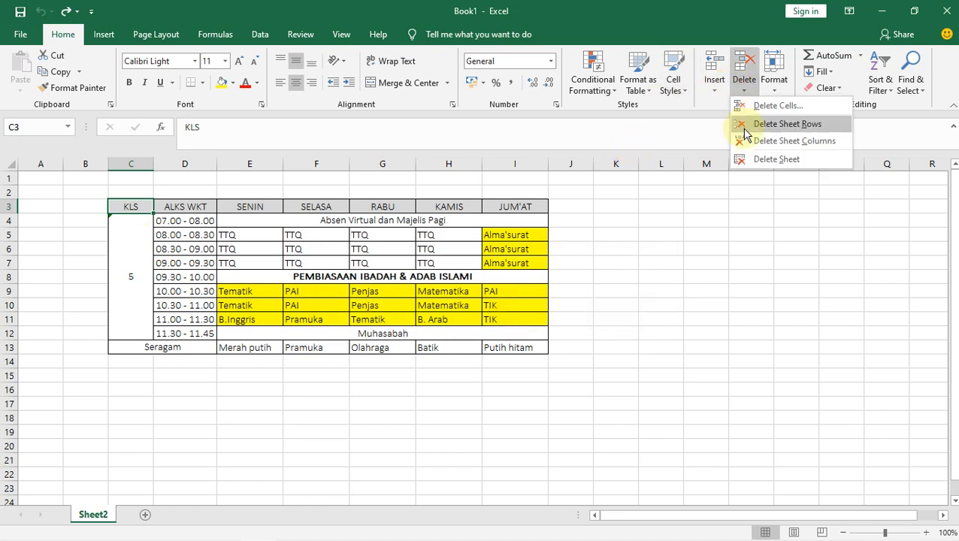
left_click(742, 109)
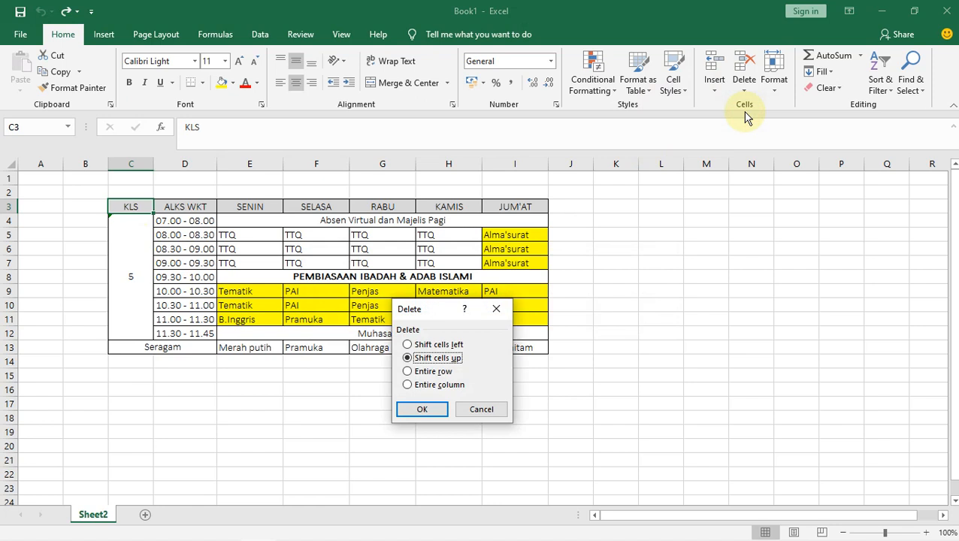
left_click(423, 412)
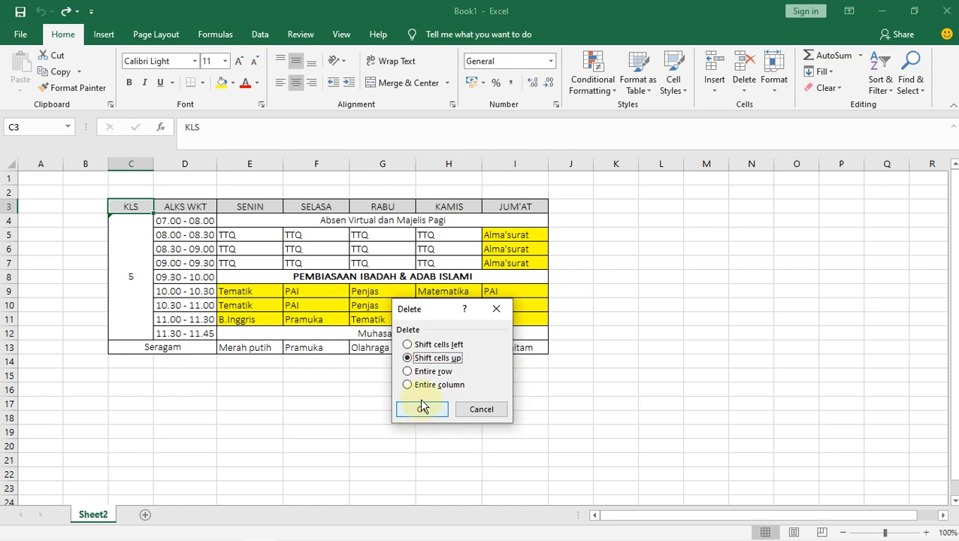
left_click(407, 371)
left_click(421, 408)
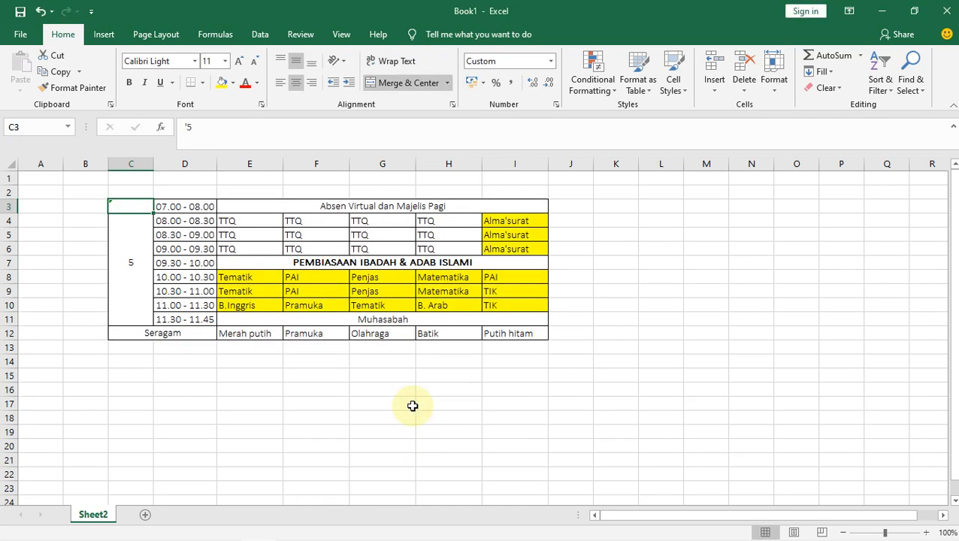
key("ctrl+z")
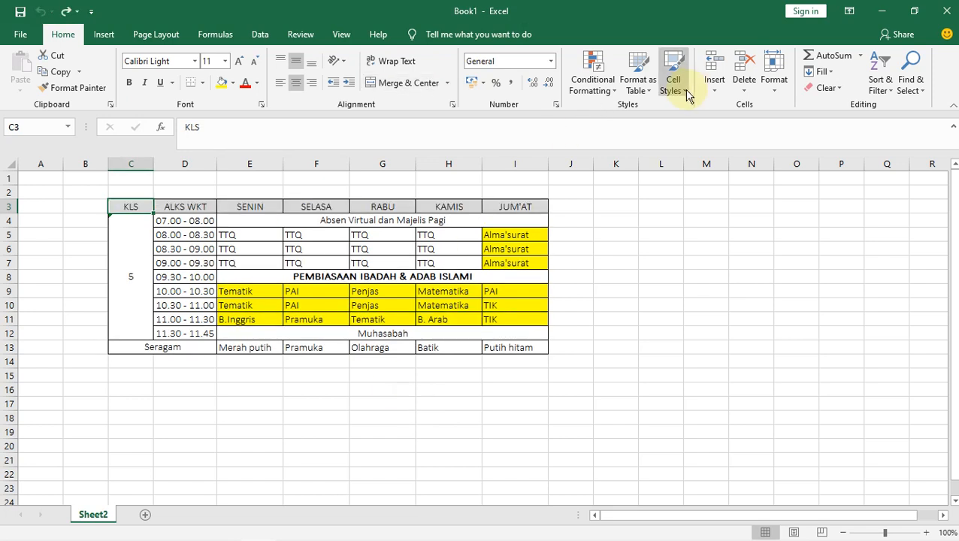
Delete the entire column of the KLS header cell C3 through the cell deletion options, and undo the deletion.
left_click(744, 86)
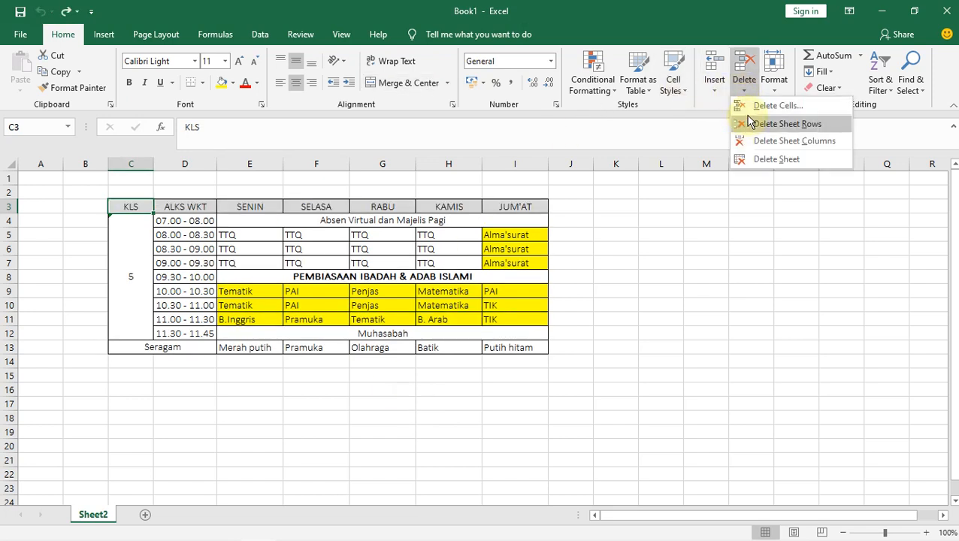
left_click(752, 111)
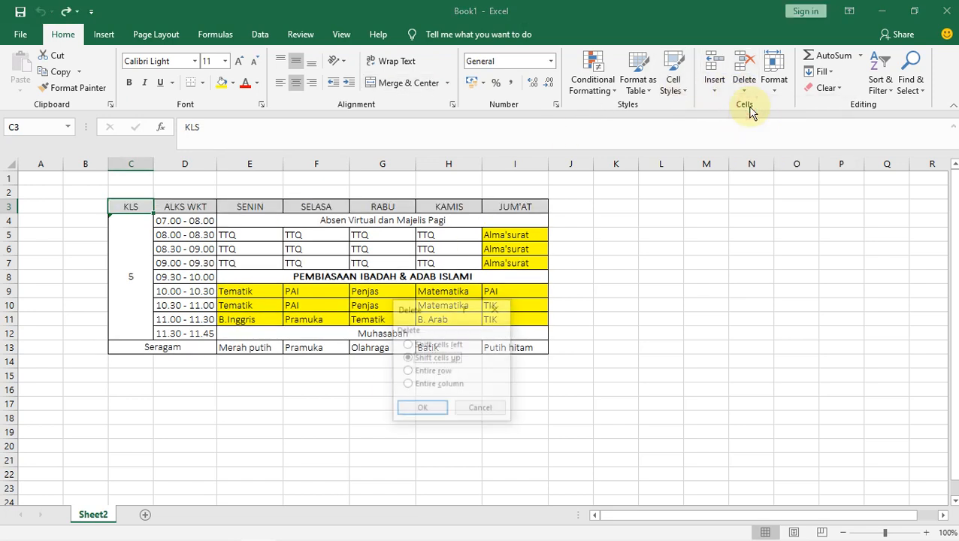
left_click(409, 385)
left_click(418, 408)
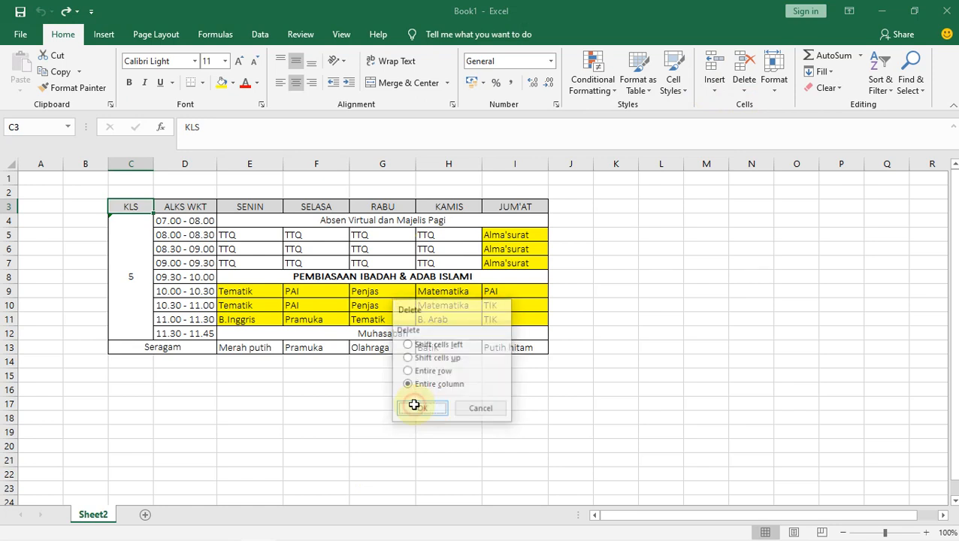
key("ctrl+z")
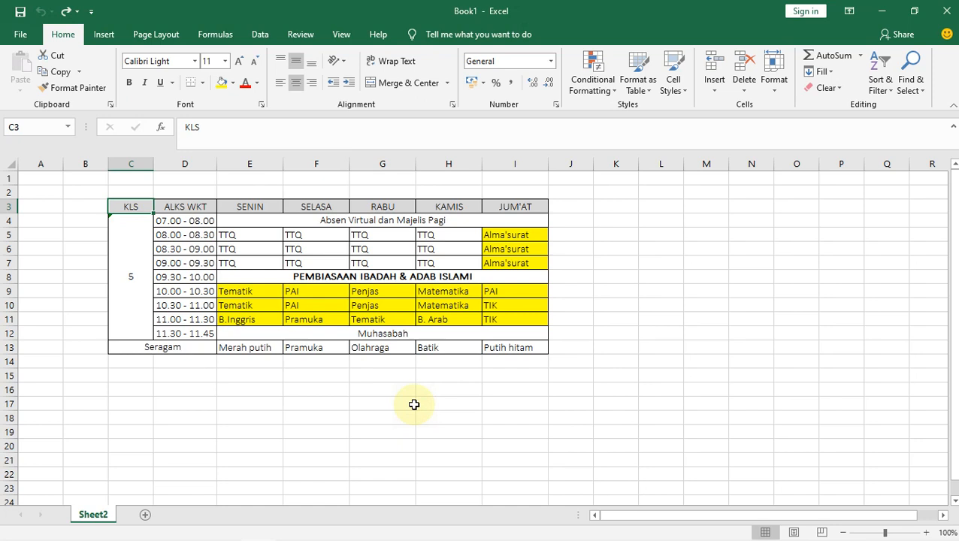
left_click(398, 420)
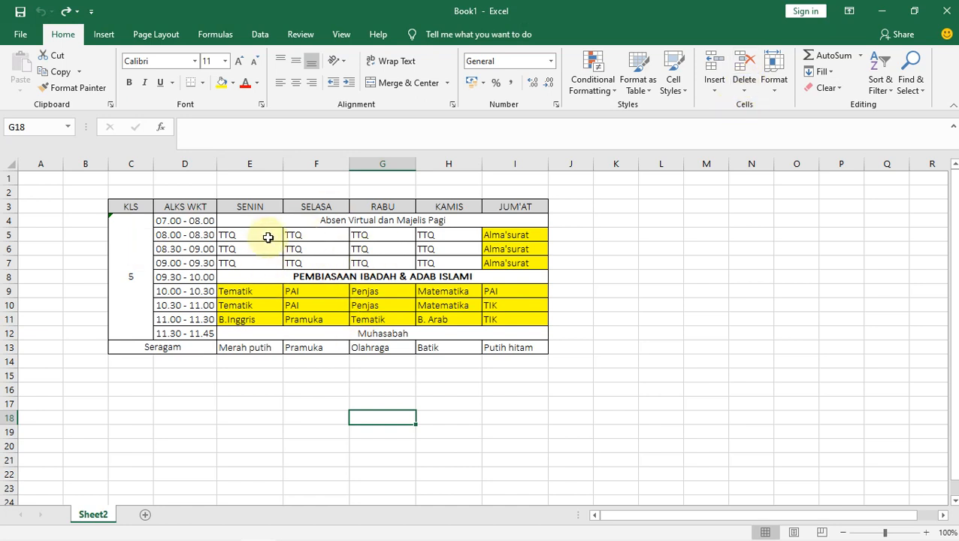
Show the Delete options available from the context commands of the KLS header cell C3, and close them without deleting anything.
left_click(136, 207)
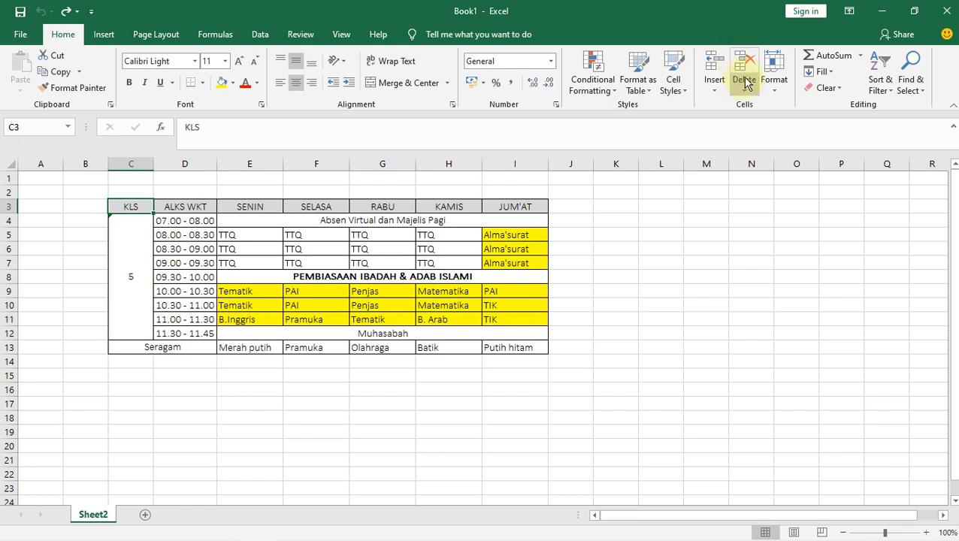
right_click(133, 204)
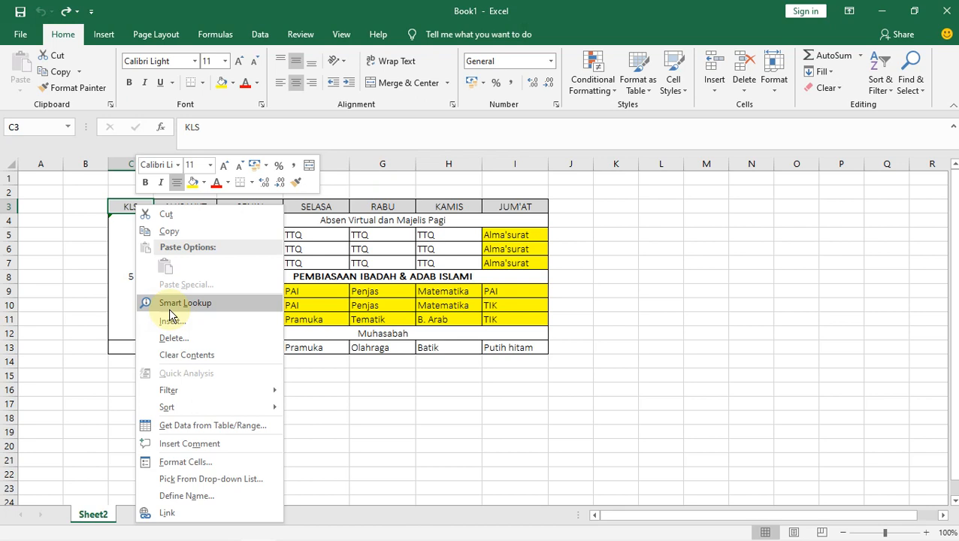
left_click(186, 342)
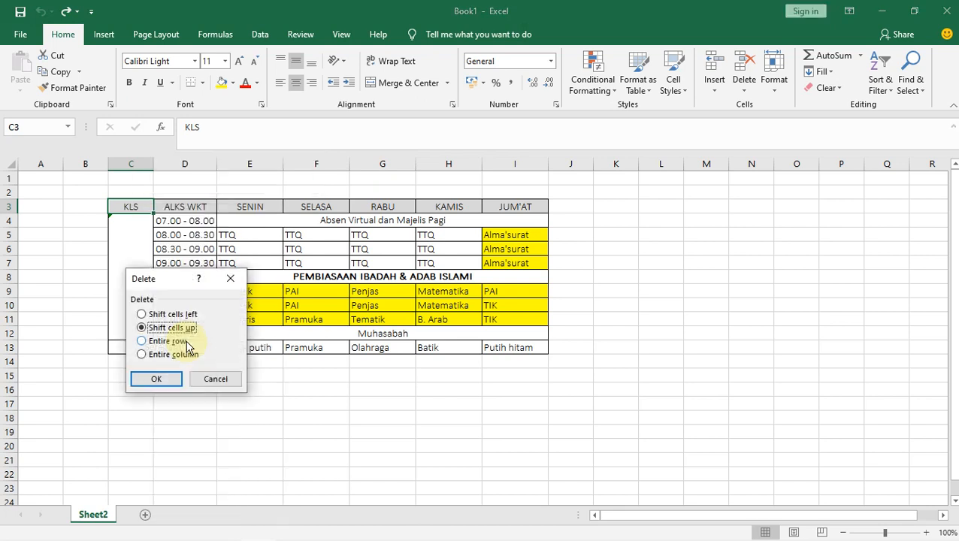
left_click(218, 380)
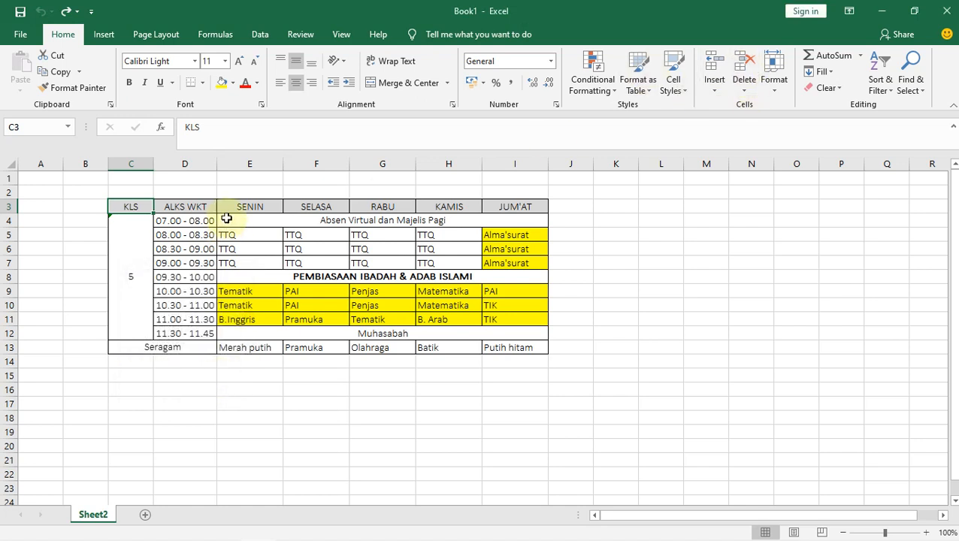
right_click(136, 205)
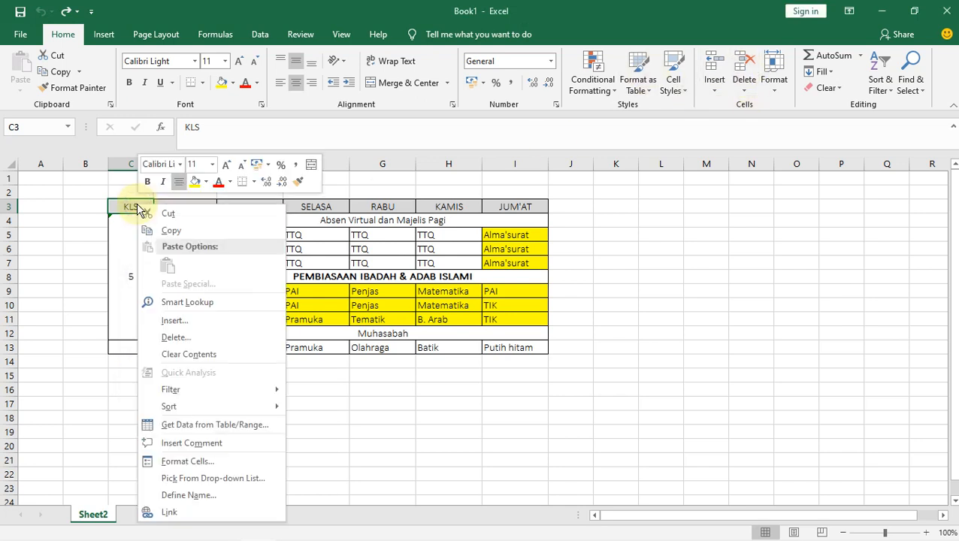
left_click(386, 422)
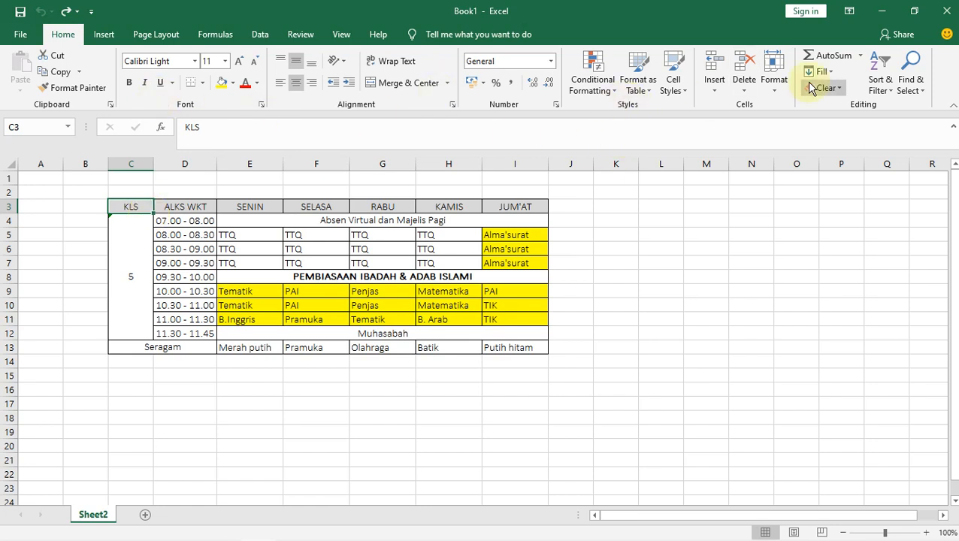
left_click(717, 91)
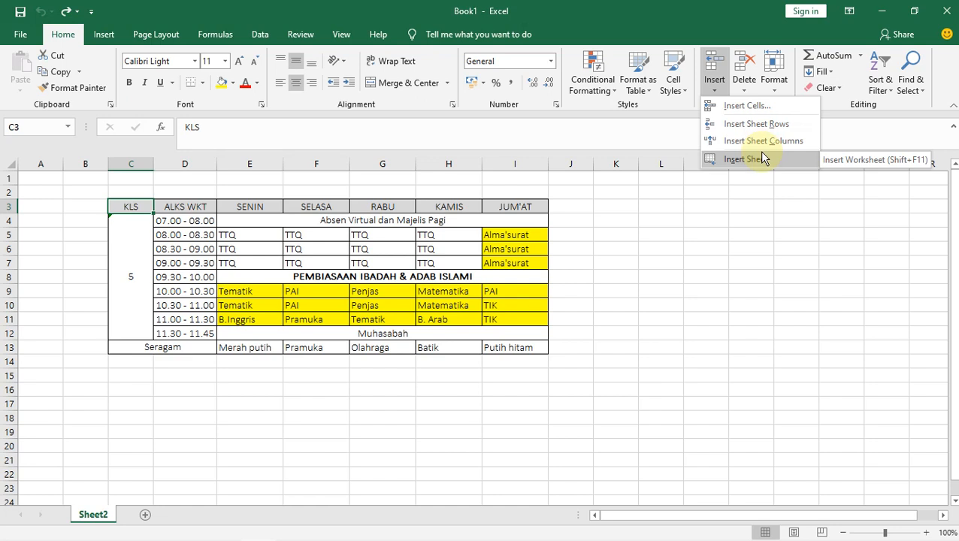
left_click(684, 208)
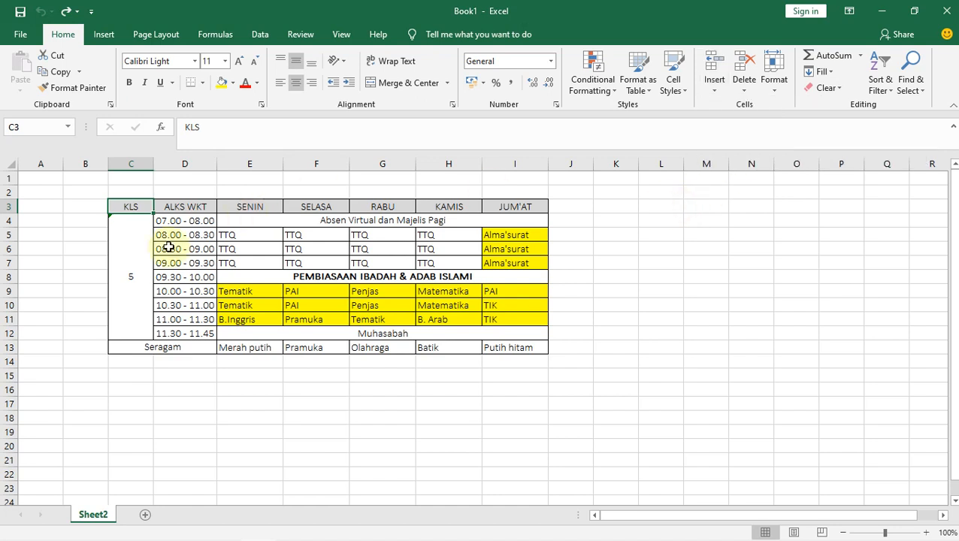
left_click(72, 250)
Insert a blank cell at the KLS header C3 with the Shift cells right option, and undo the insertion.
left_click(133, 208)
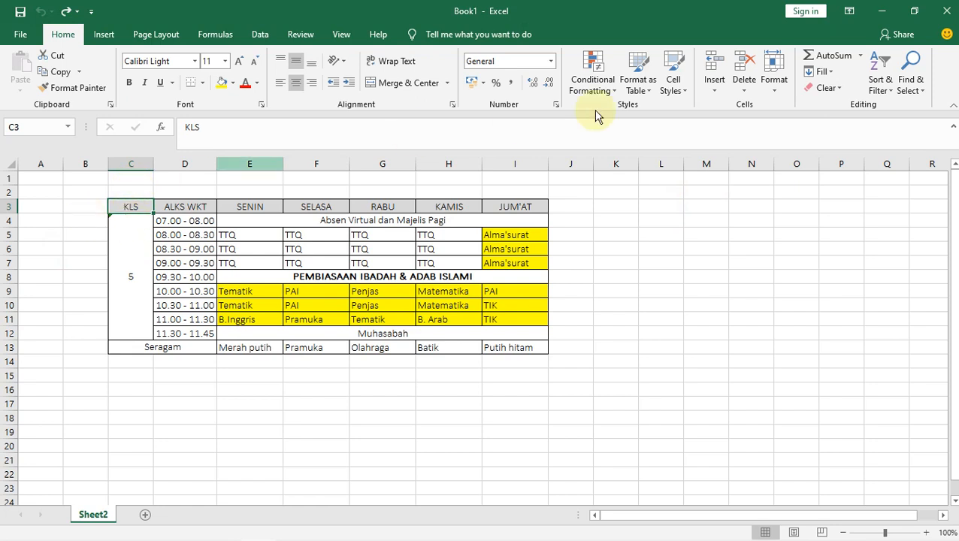
left_click(720, 89)
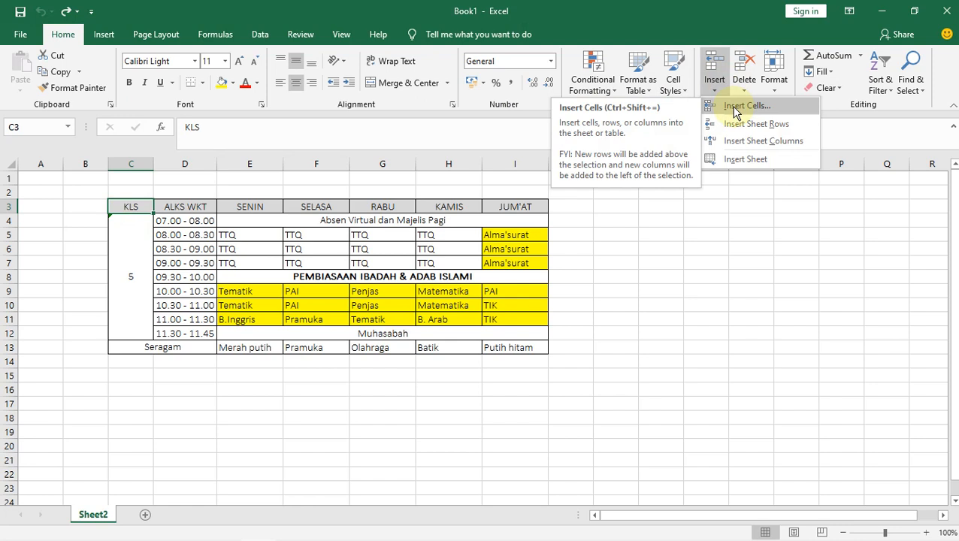
left_click(735, 111)
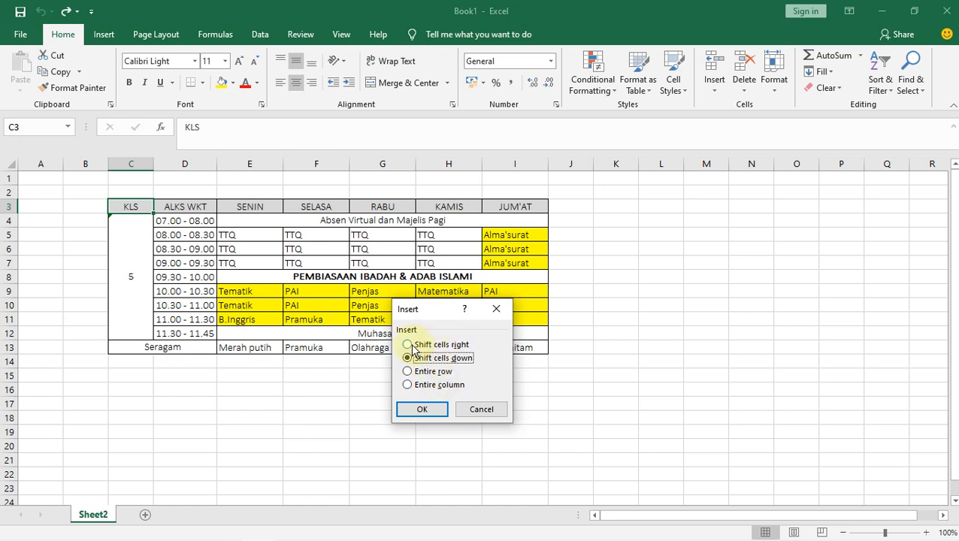
left_click(410, 346)
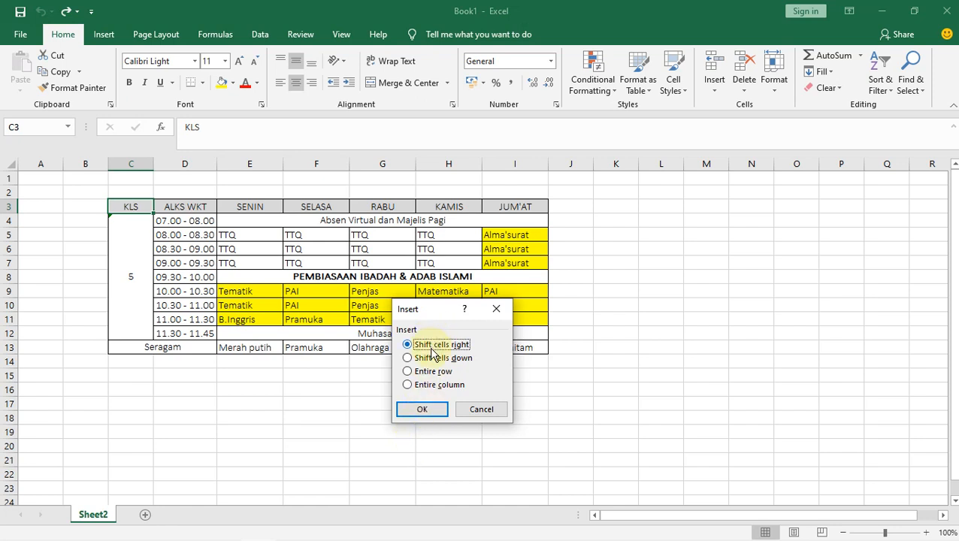
left_click(419, 407)
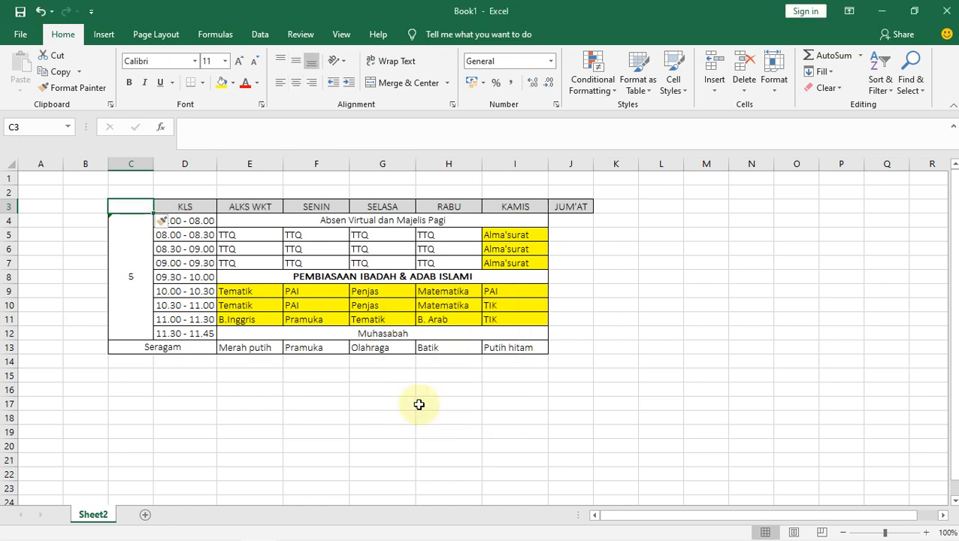
left_click(129, 349)
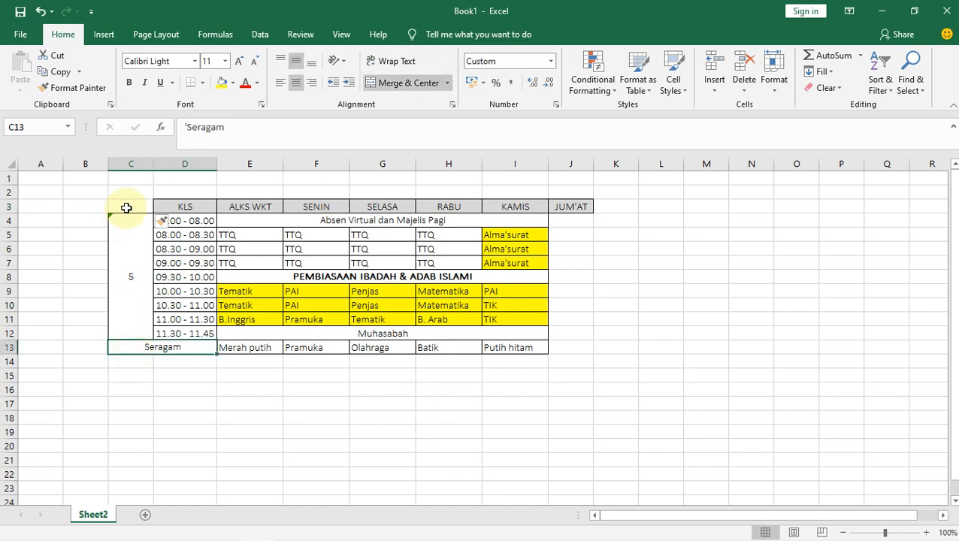
key("ctrl+z")
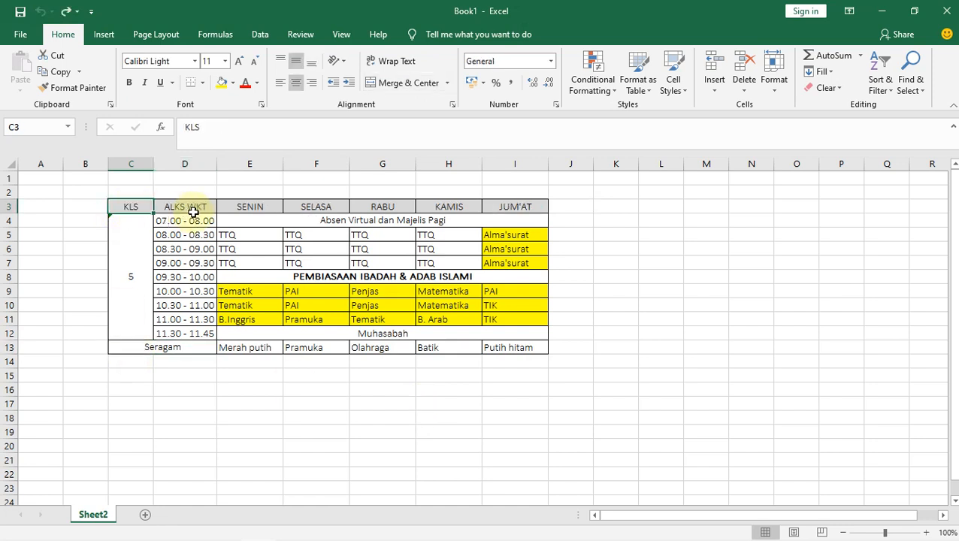
Try to insert a cell at C3 with the Shift cells down option, and decline unmerging the merged cells.
left_click(715, 89)
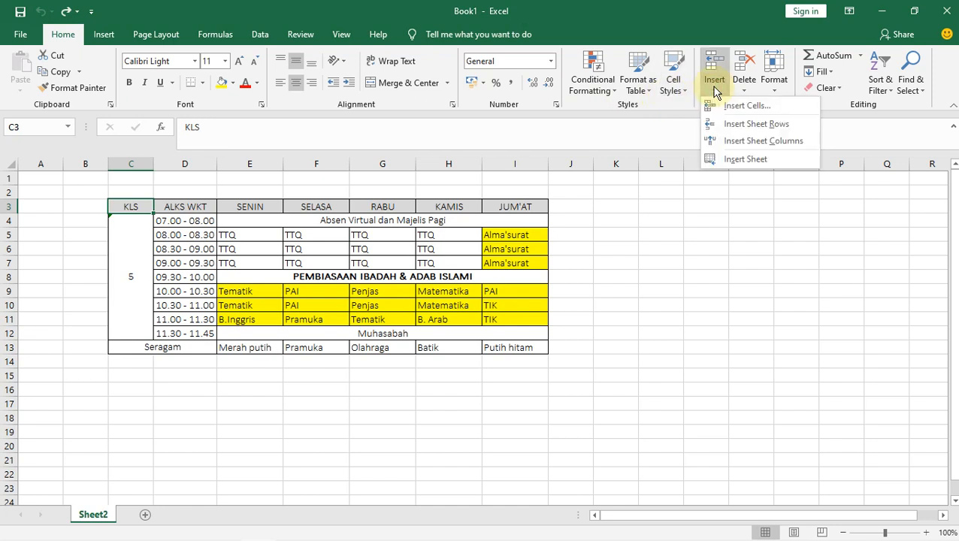
left_click(718, 106)
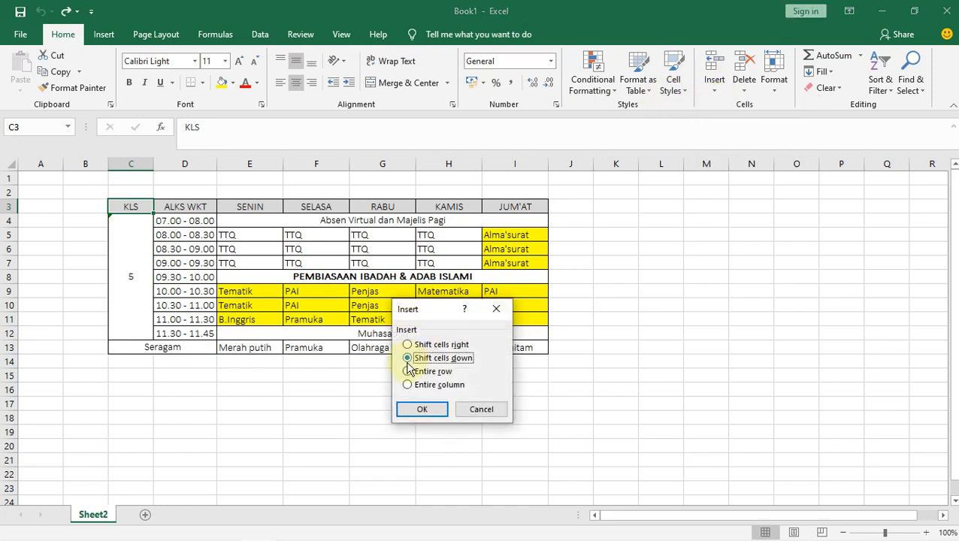
left_click(422, 410)
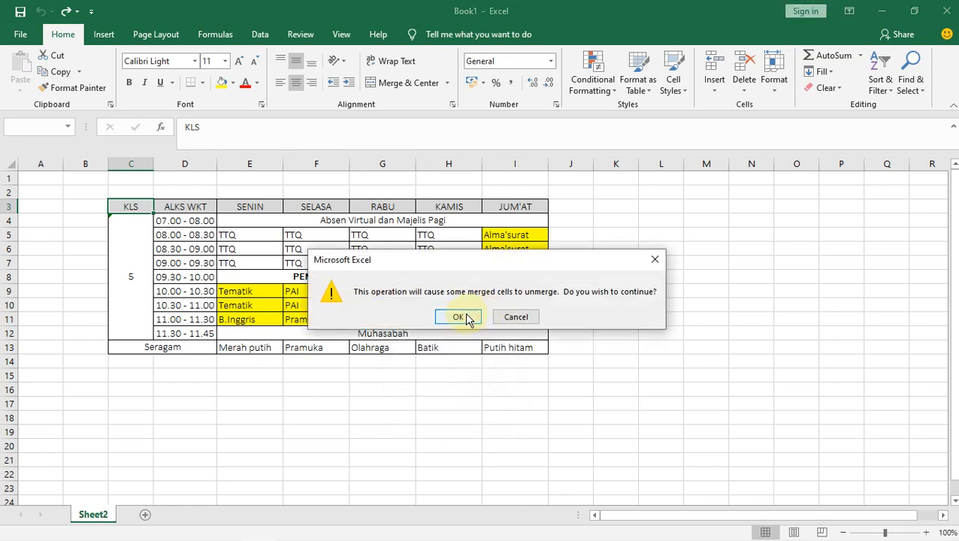
left_click(511, 322)
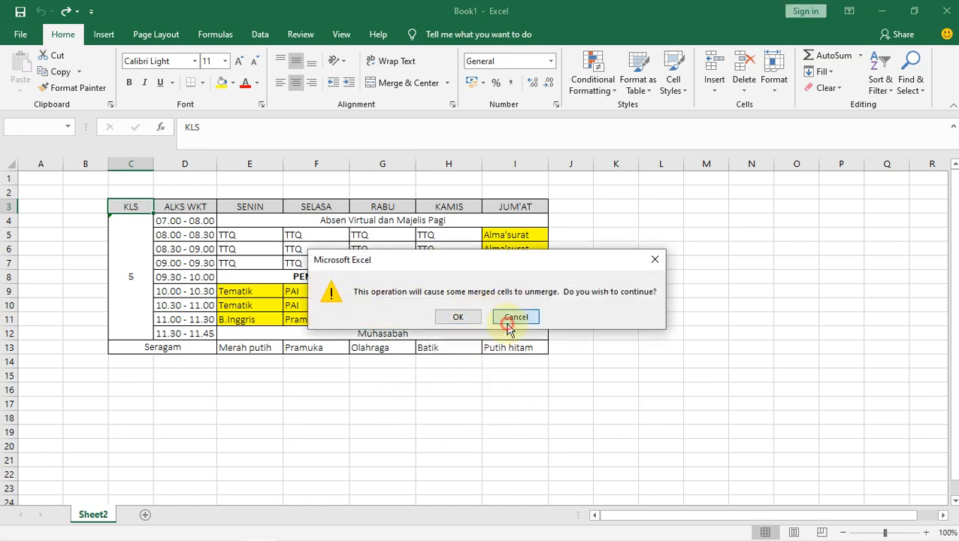
Insert an entire row at the KLS header cell C3 through the cell insertion options, and undo the insertion.
left_click(143, 232)
left_click(144, 204)
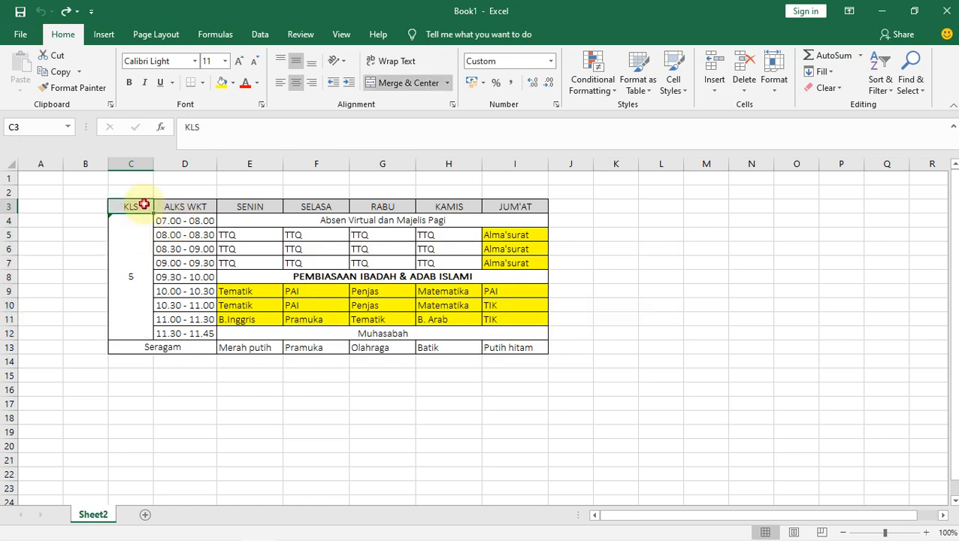
left_click(717, 90)
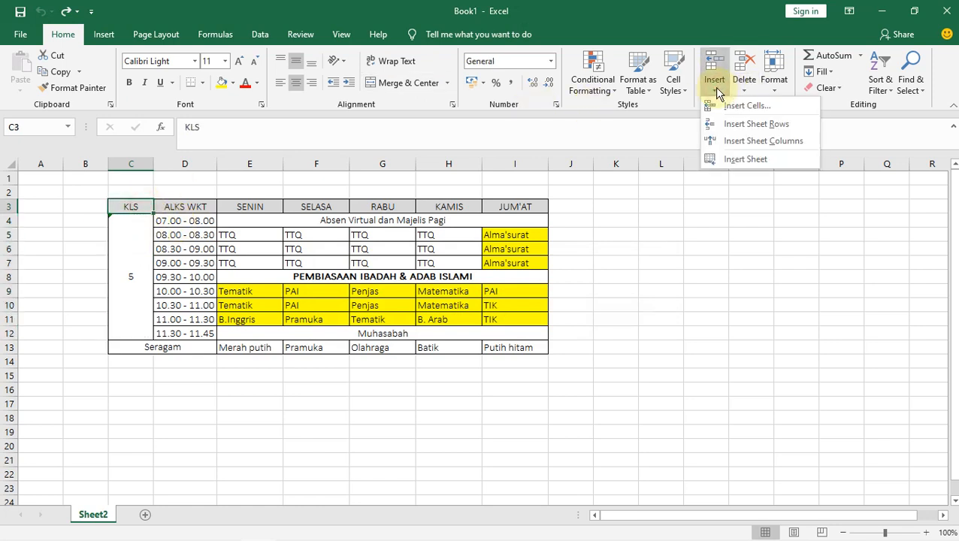
left_click(721, 108)
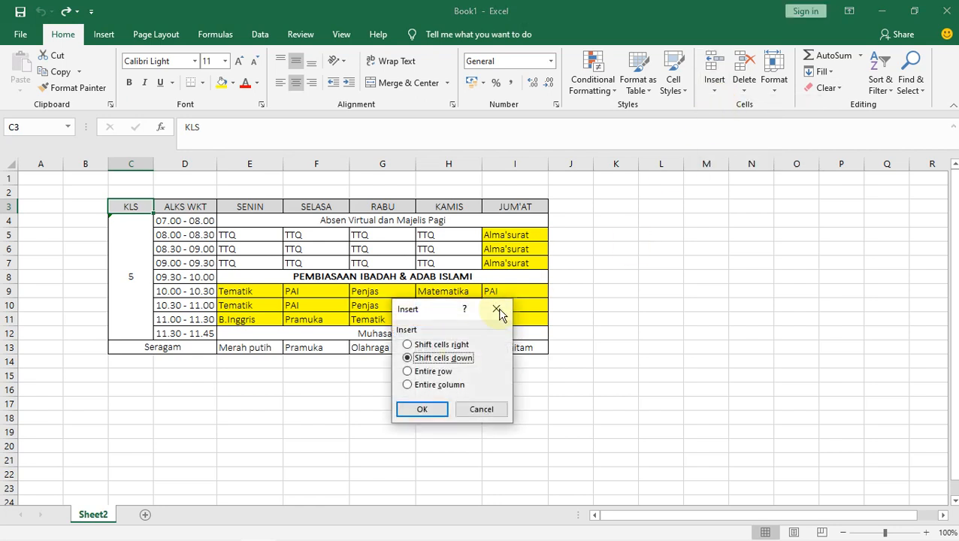
left_click(436, 371)
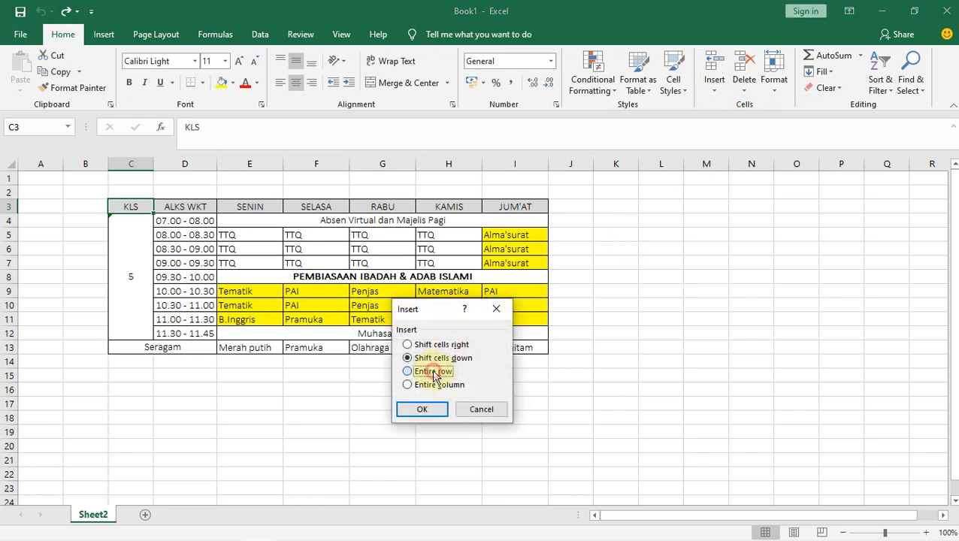
left_click(423, 409)
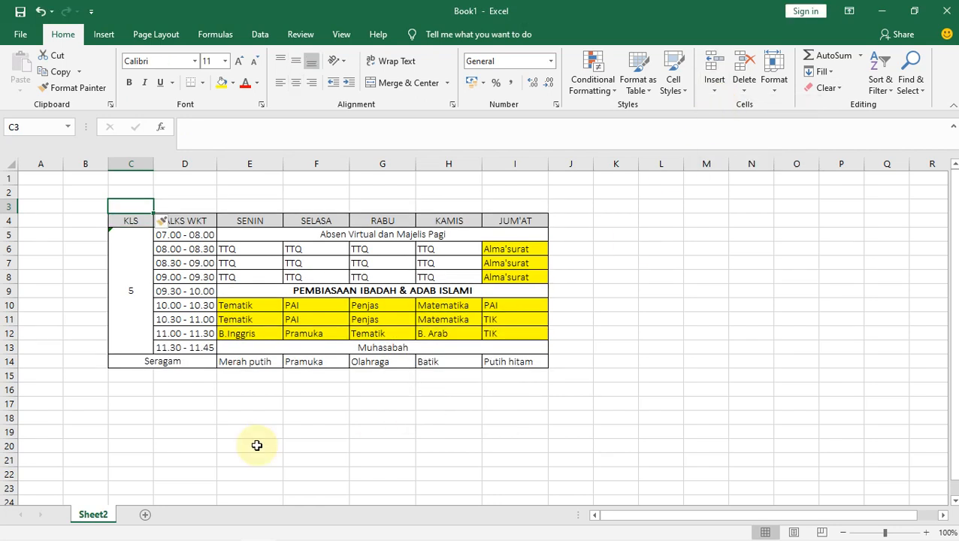
left_click(255, 444)
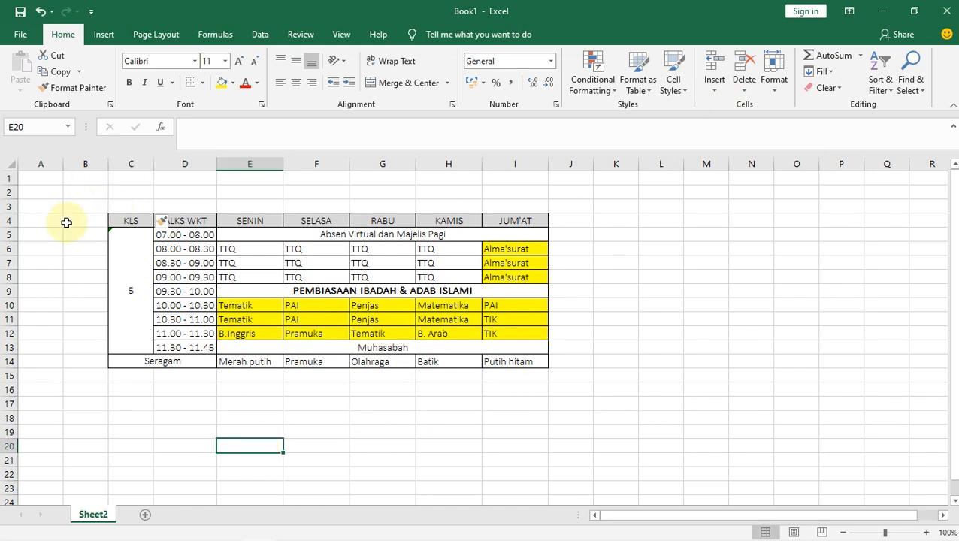
key("ctrl+z")
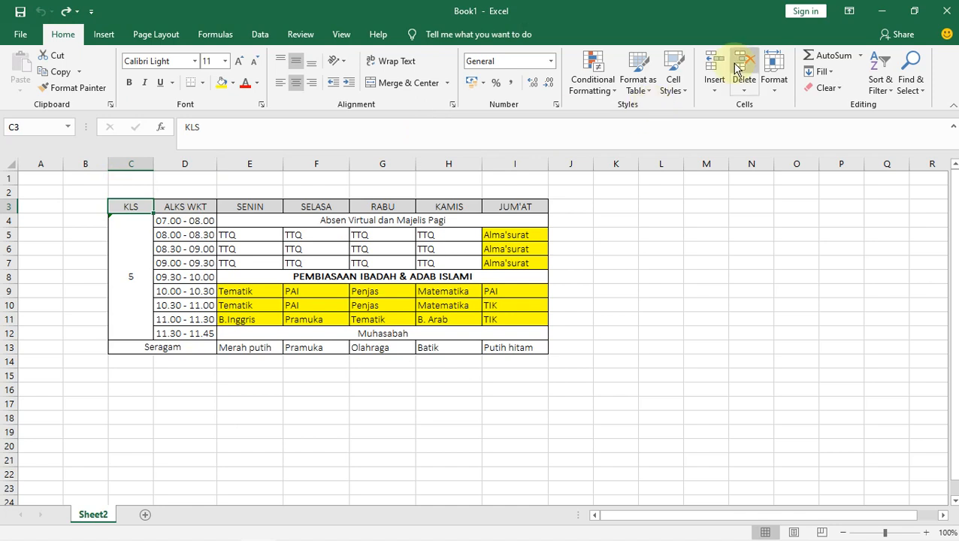
Insert an entire row above the KLS header row at C3 through the cell insertion options.
left_click(714, 84)
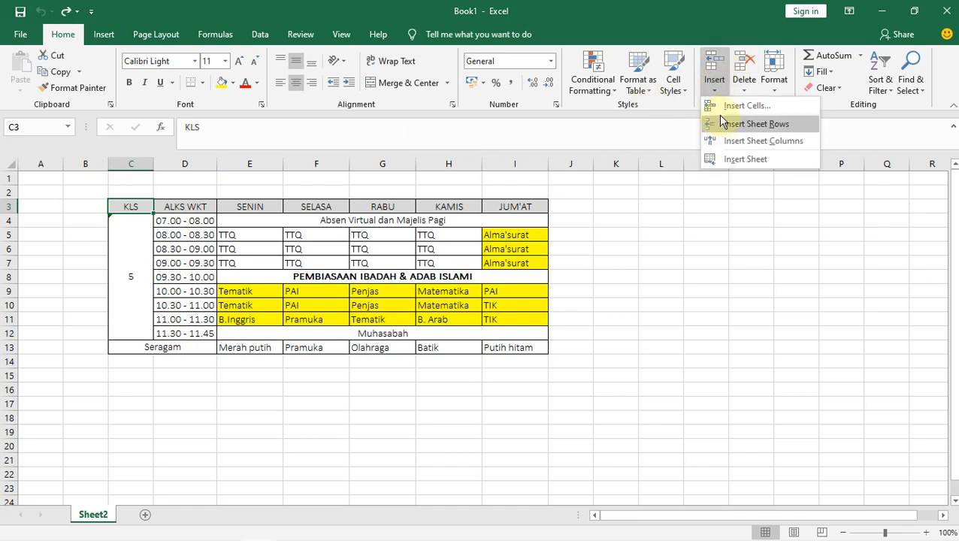
left_click(722, 106)
left_click(407, 371)
left_click(411, 409)
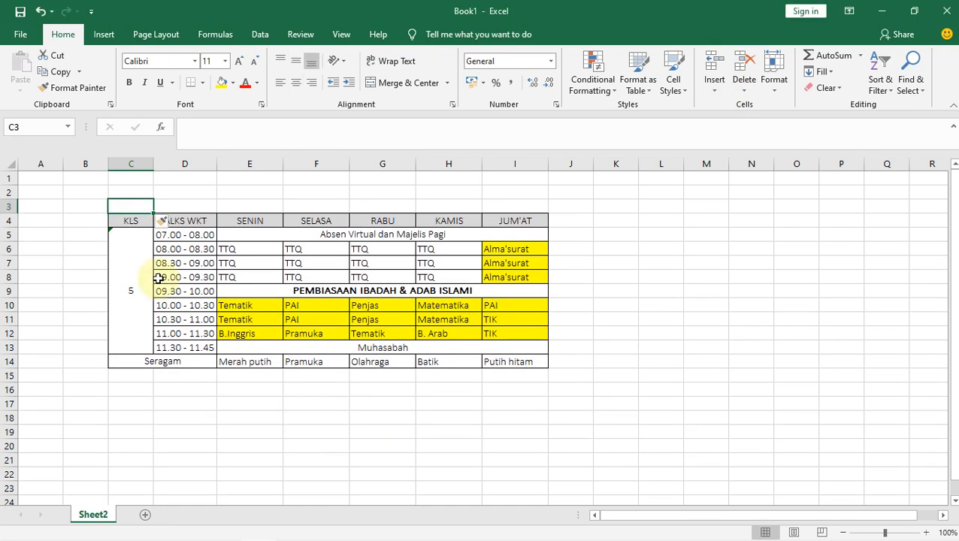
Insert two more blank sheet rows above the timetable, starting from the KLS header cell C4.
left_click(130, 219)
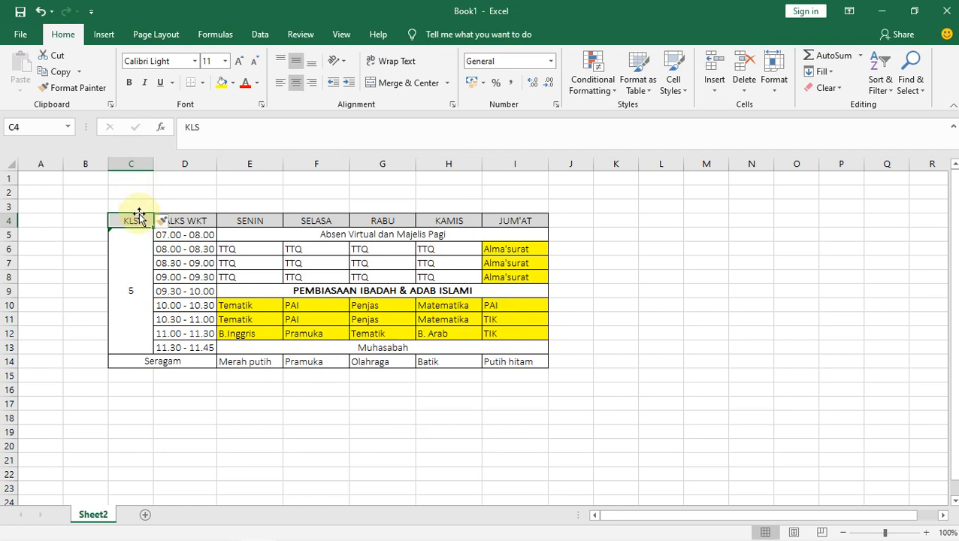
left_click(716, 89)
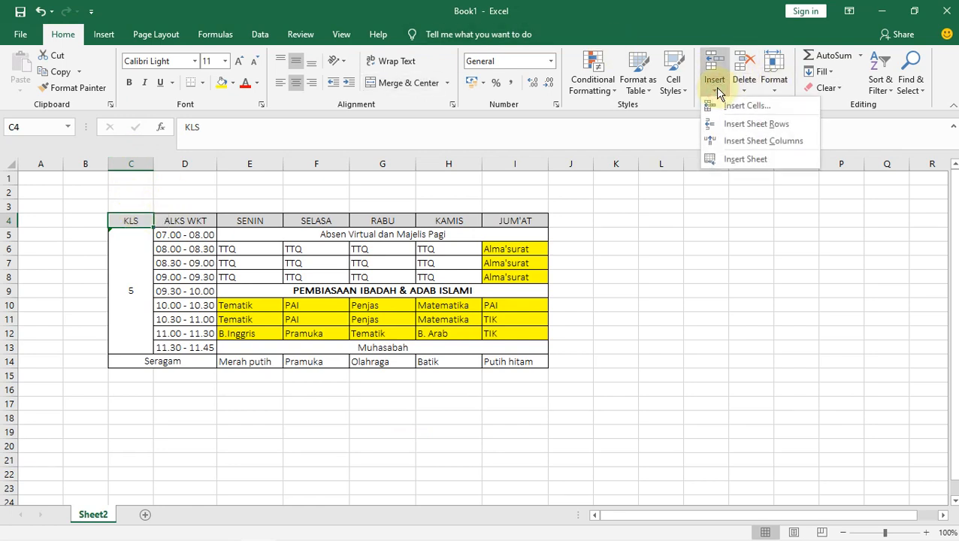
left_click(724, 125)
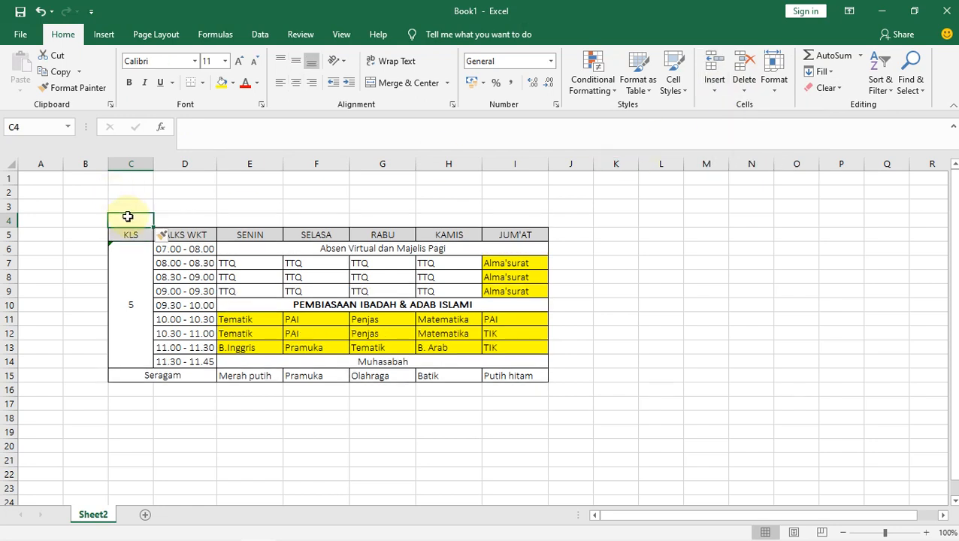
left_click(713, 88)
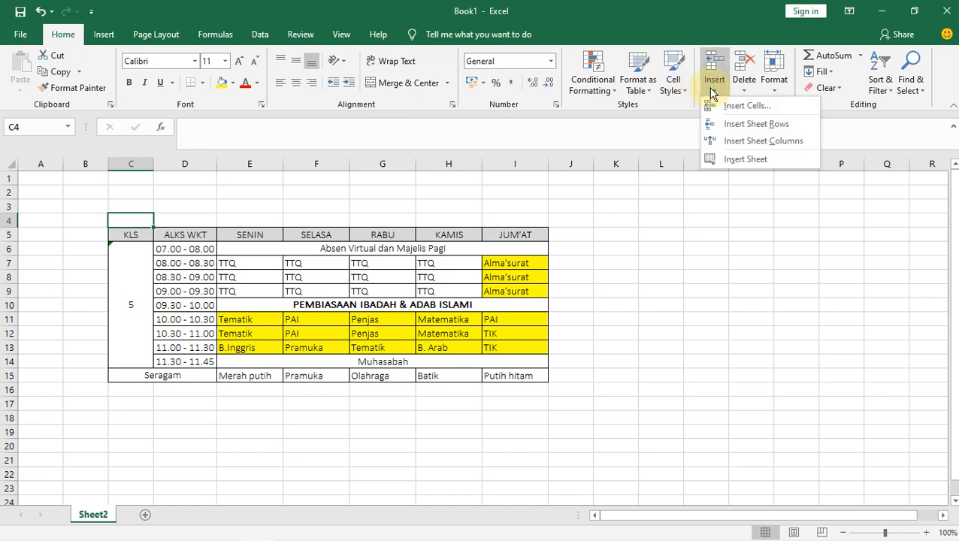
left_click(715, 123)
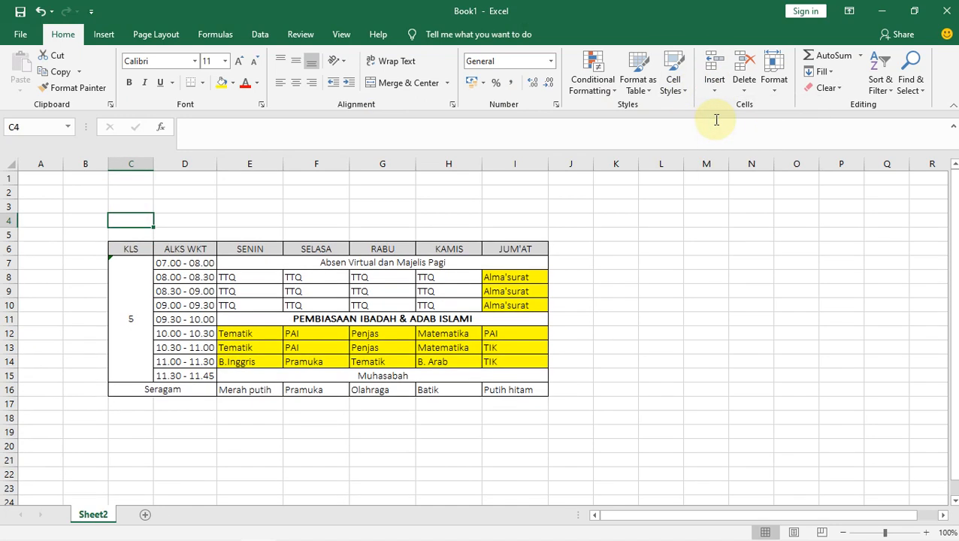
Insert two blank sheet columns at column C, before the timetable.
left_click(717, 89)
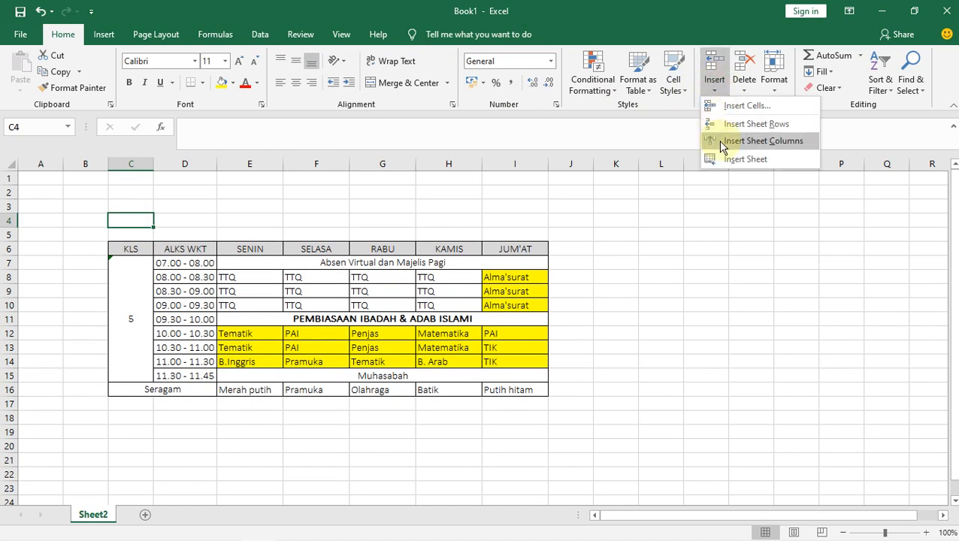
left_click(721, 141)
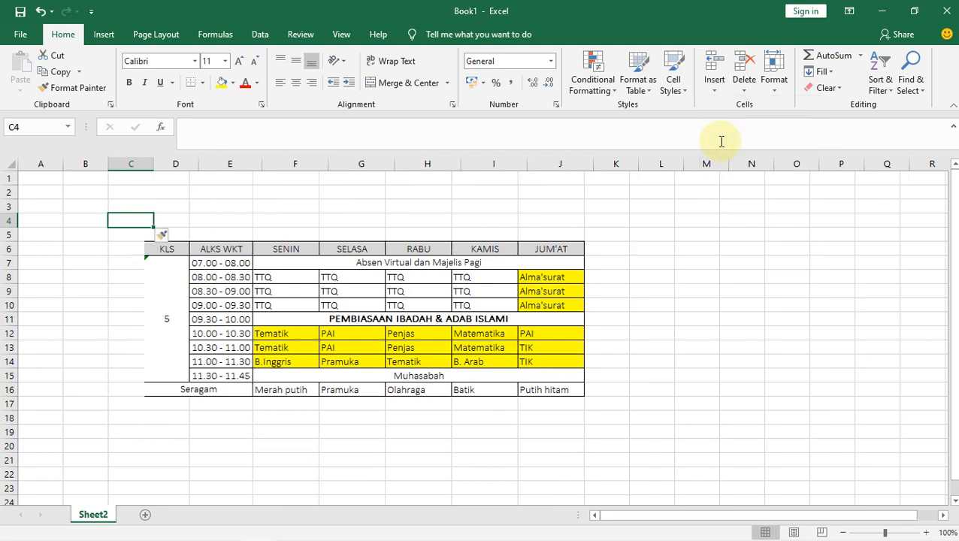
left_click(717, 87)
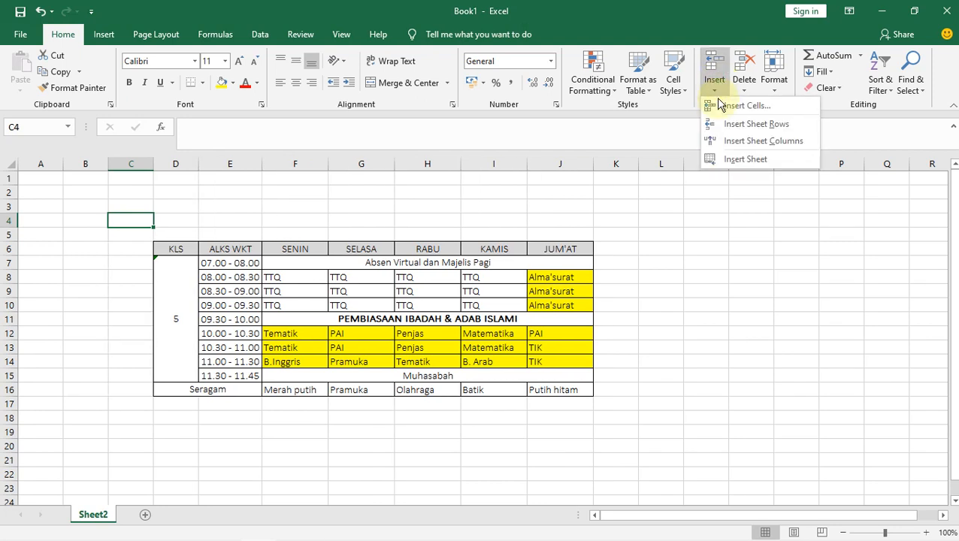
left_click(720, 138)
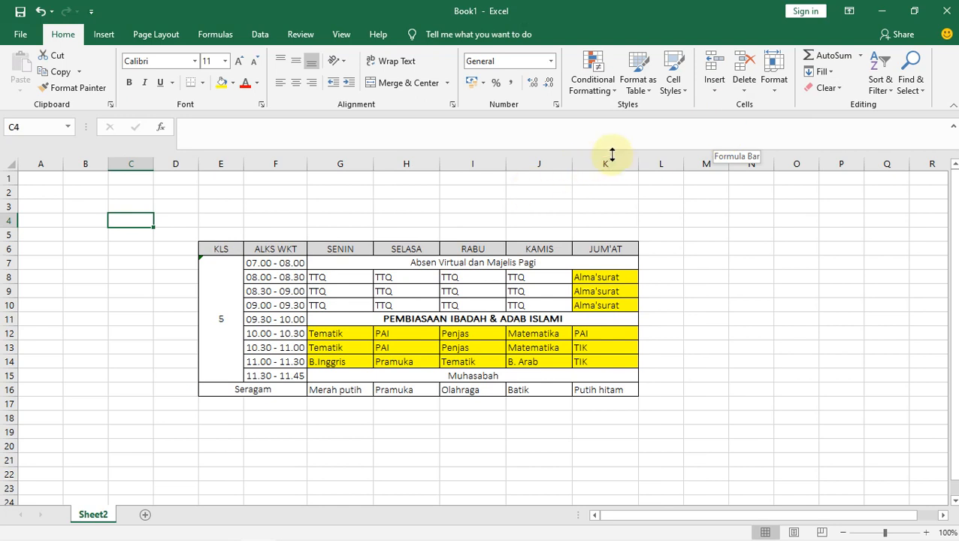
Insert two blank worksheets before Sheet2, using the Insert Sheet command from Sheet2 each time.
left_click(716, 90)
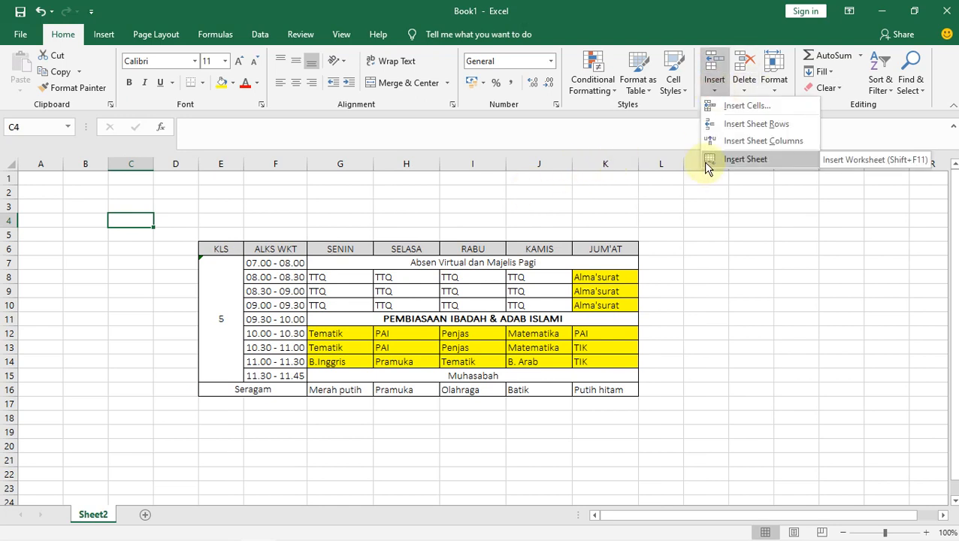
left_click(706, 163)
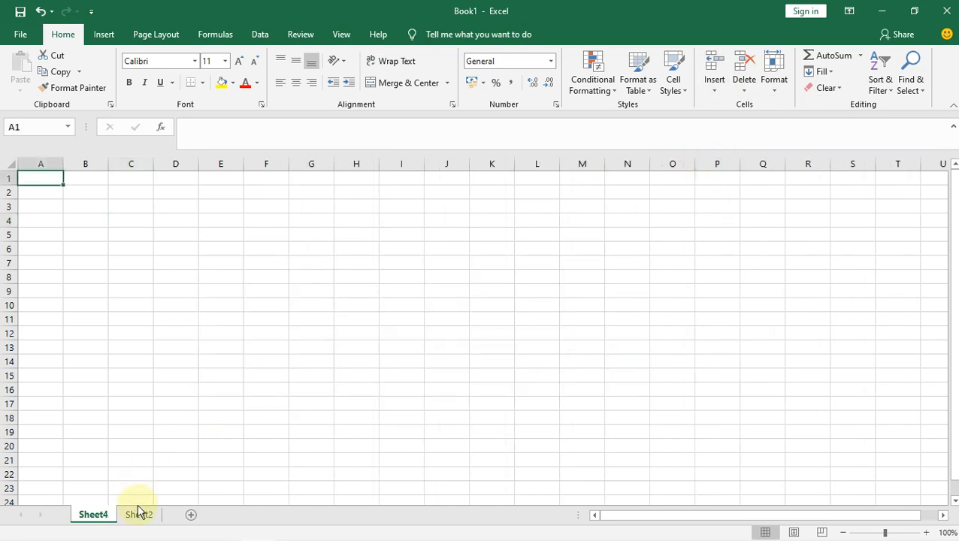
left_click(136, 515)
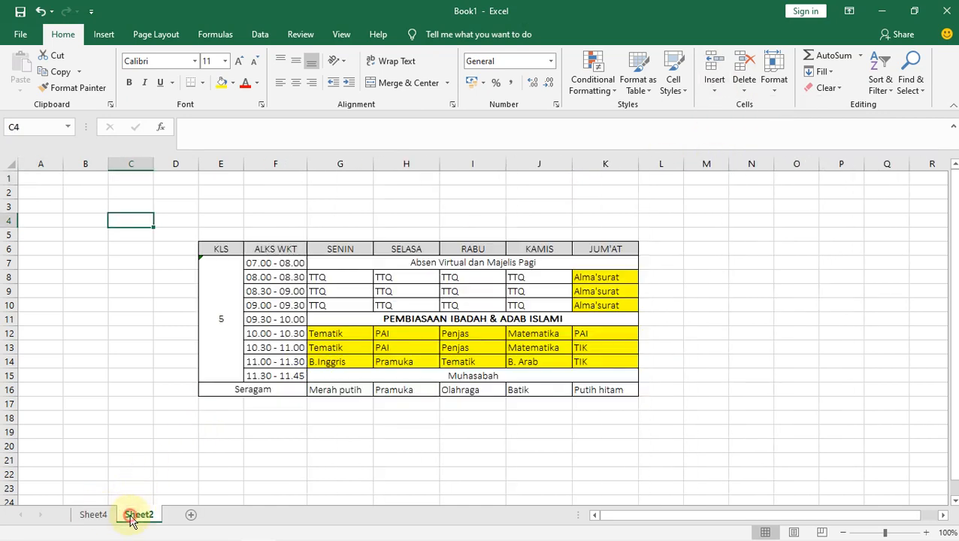
left_click(721, 93)
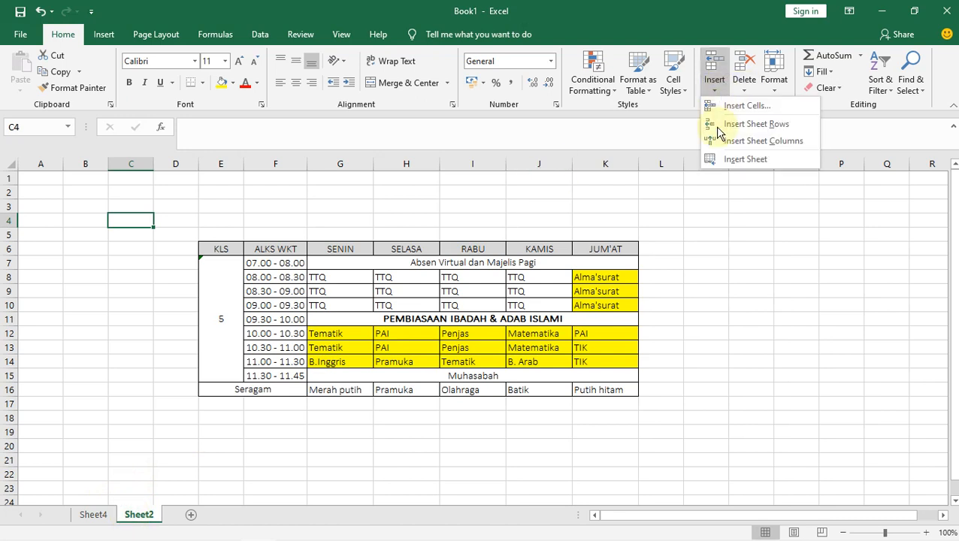
left_click(721, 158)
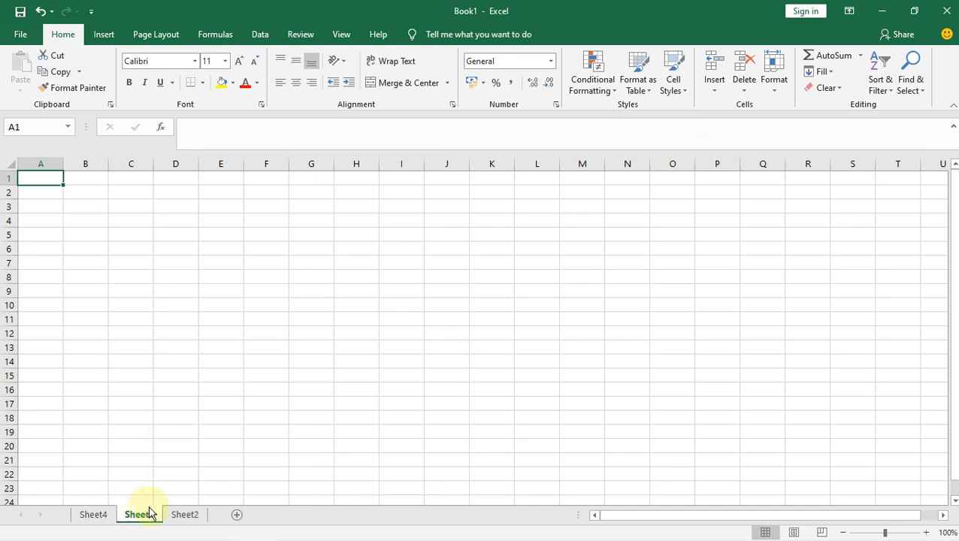
Show the Insert options from the context commands of Sheet2's KLS header cell E6, and cancel without inserting anything.
left_click(175, 514)
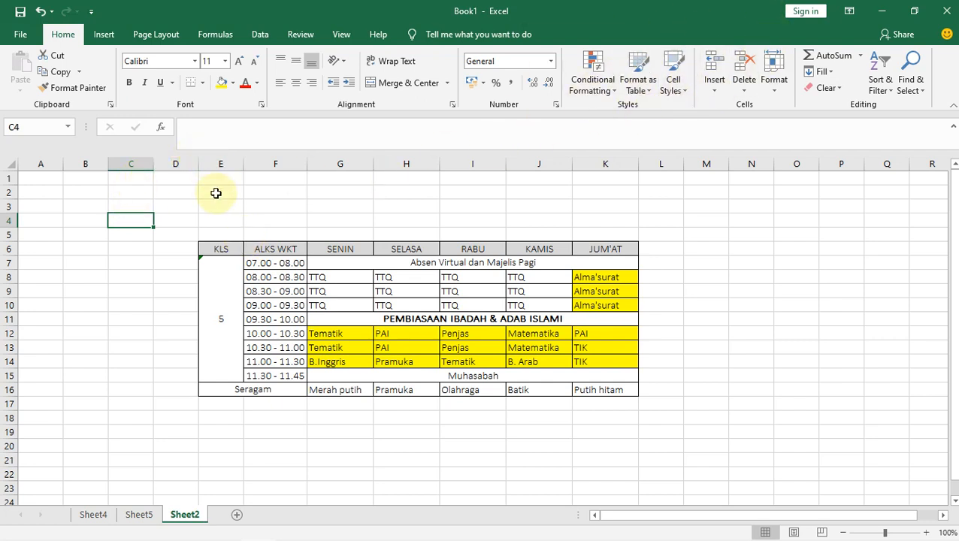
left_click(218, 248)
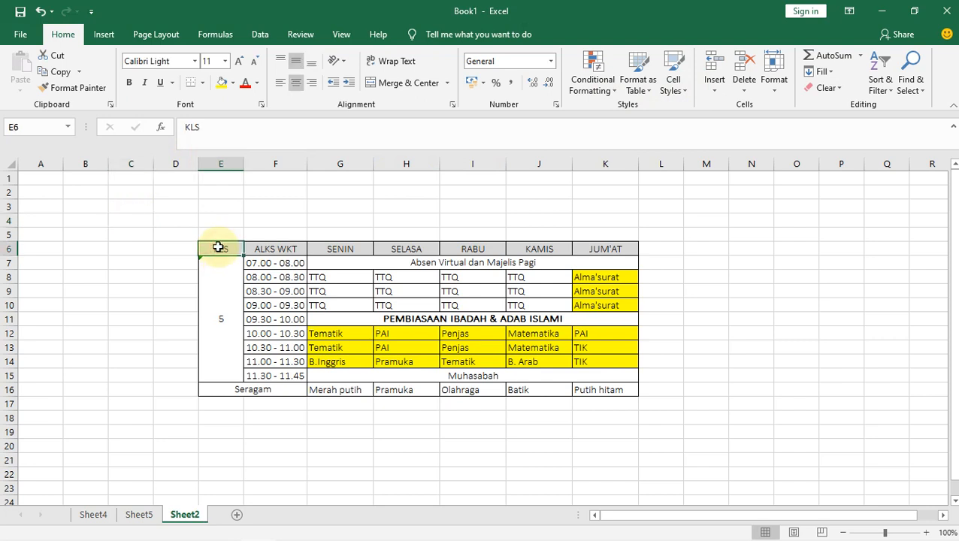
right_click(218, 248)
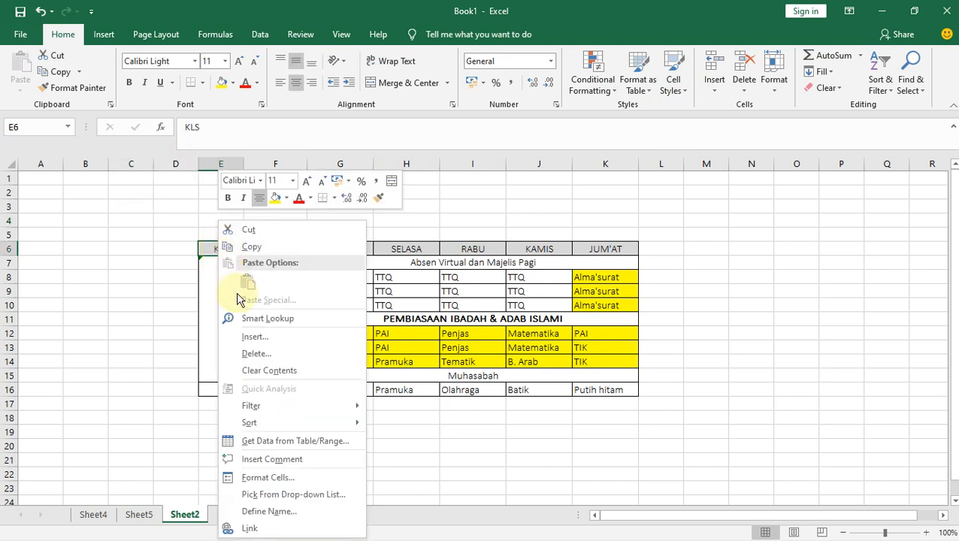
left_click(243, 333)
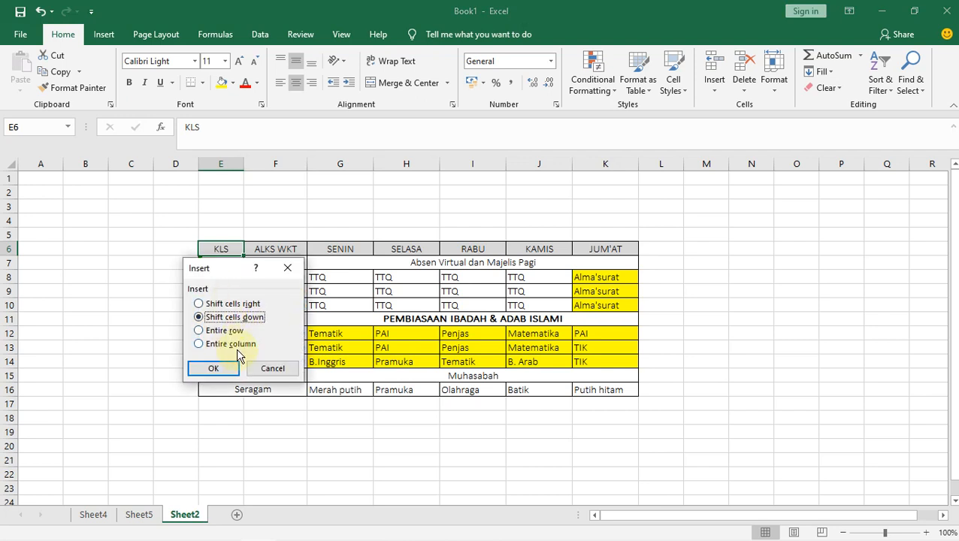
left_click(265, 371)
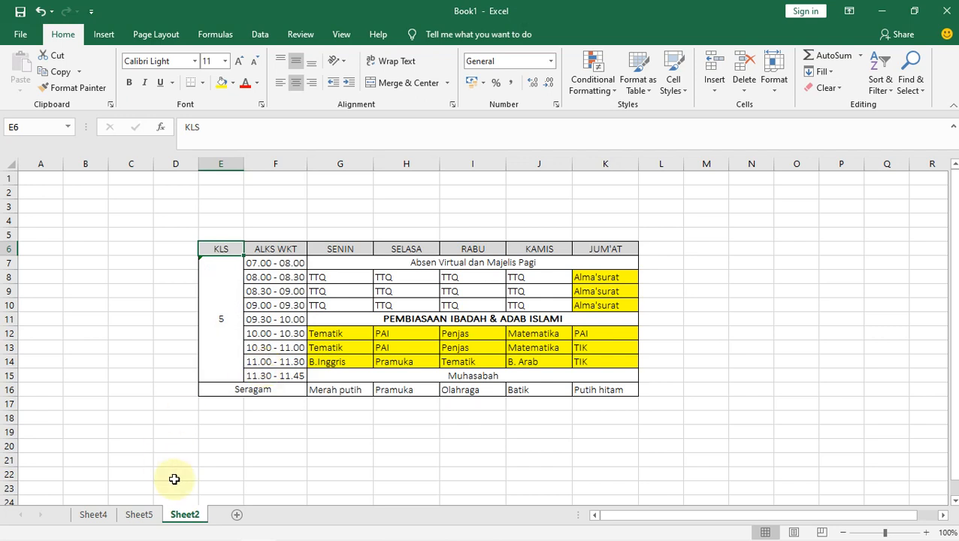
Add a blank worksheet after Sheet2, and select single cells across row 1 and down column A, finishing on A1.
left_click(235, 515)
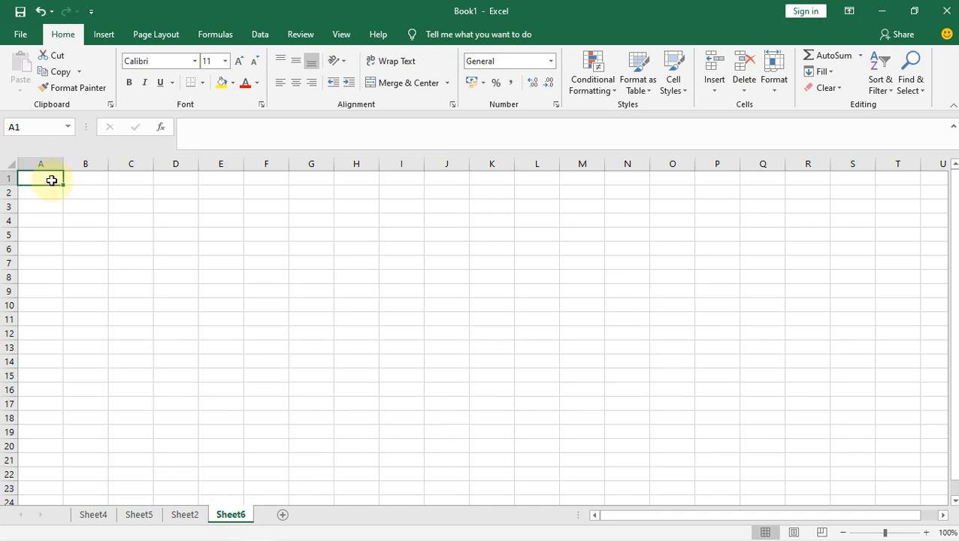
left_click(83, 179)
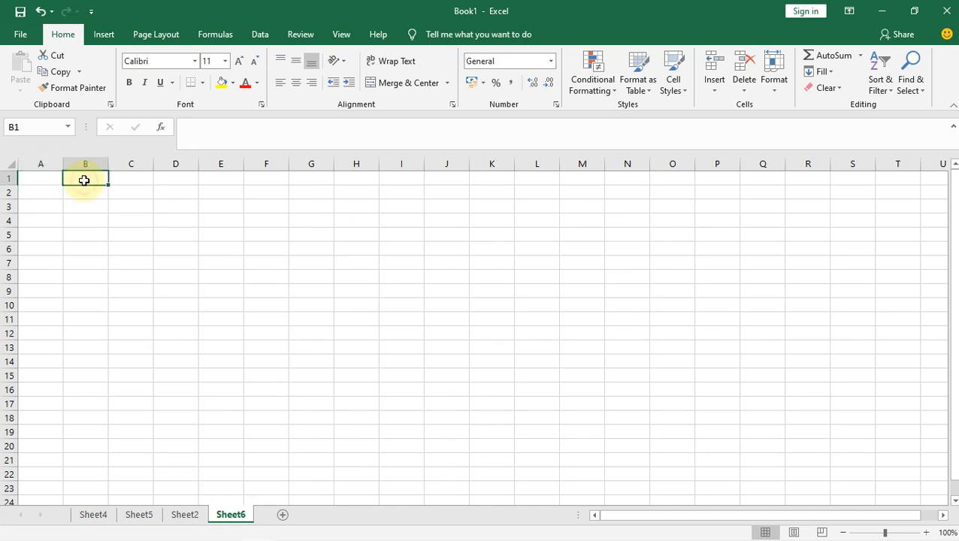
left_click(120, 180)
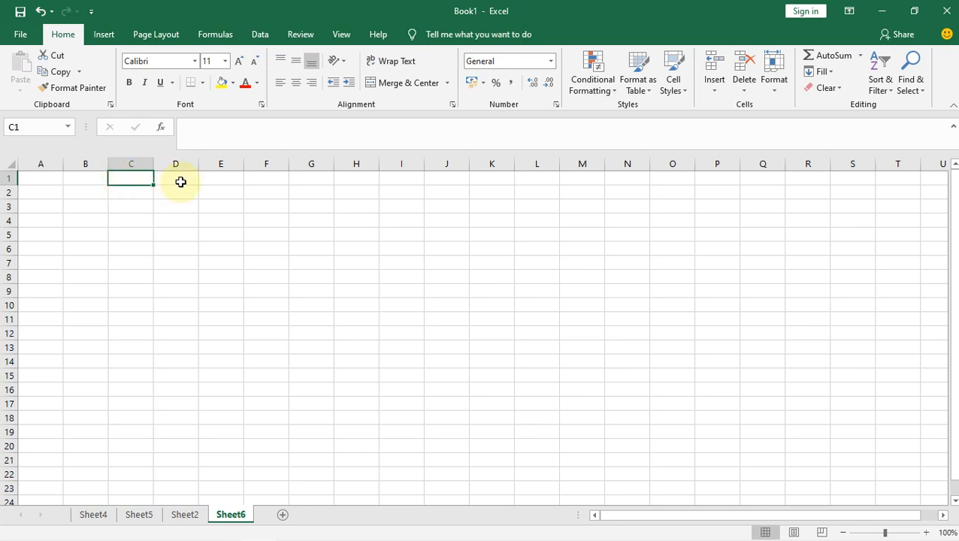
left_click(180, 182)
left_click(48, 181)
left_click(47, 190)
left_click(47, 176)
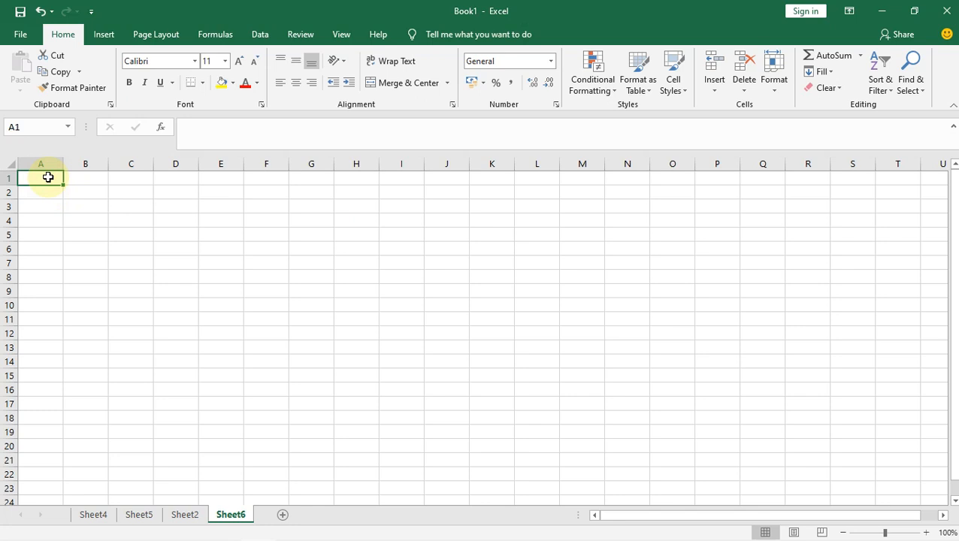
Move the active cell one cell at a time across and down the blank sheet, through E1 and E5, and return to A1.
key("Right")
key("Right")
key("Right")
key("Right")
key("Left")
key("Left")
key("Left")
key("Left")
key("Down")
key("Down")
key("Down")
key("Down")
key("Up")
key("Up")
key("Right")
key("Right")
key("Up")
key("Up")
key("Right")
key("Right")
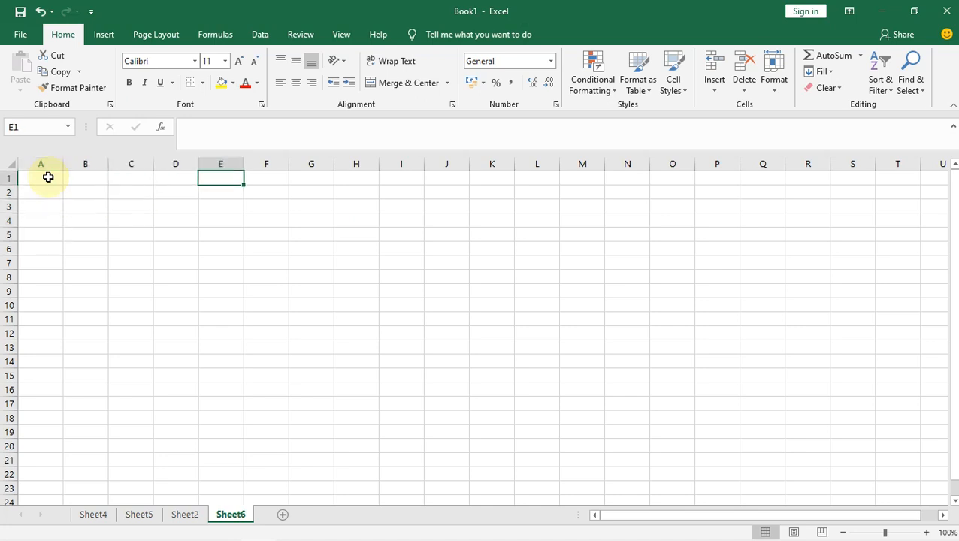
key("Down")
key("Down")
key("Down")
key("Down")
key("Right")
key("Right")
key("Right")
key("Left")
key("Left")
key("Left")
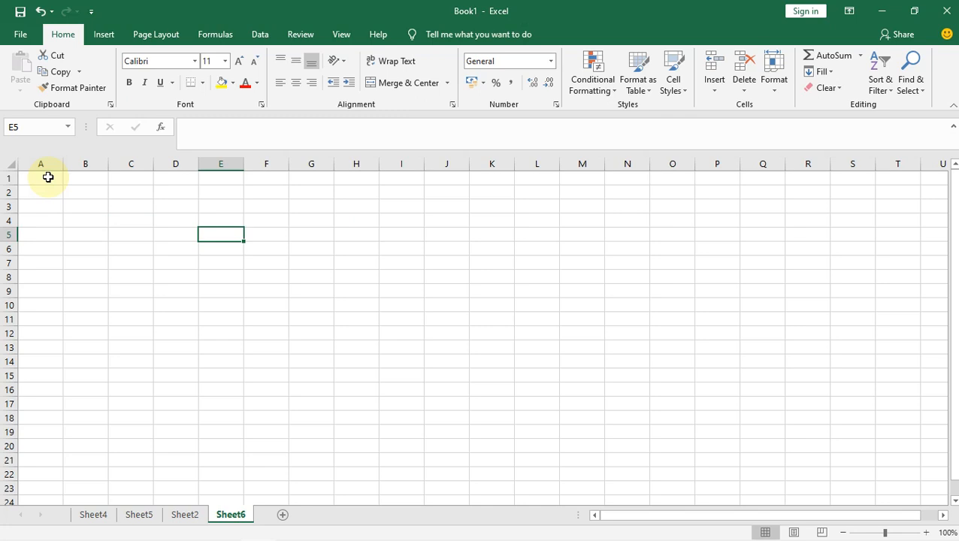
left_click(47, 177)
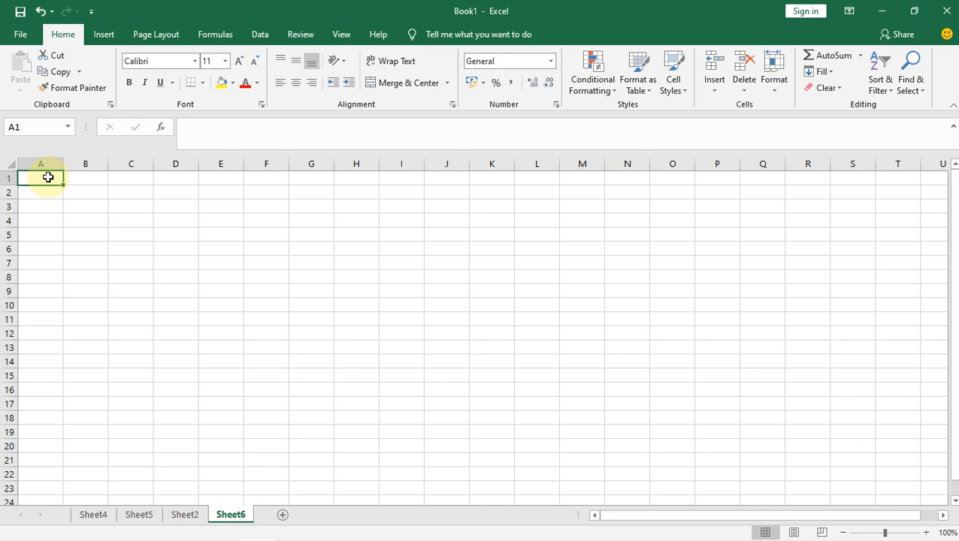
mouse_move(509, 7)
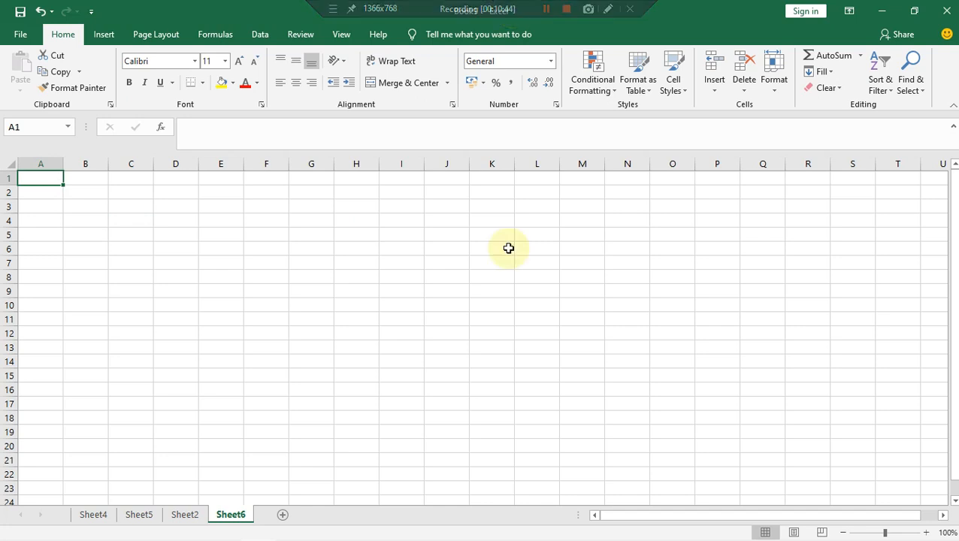